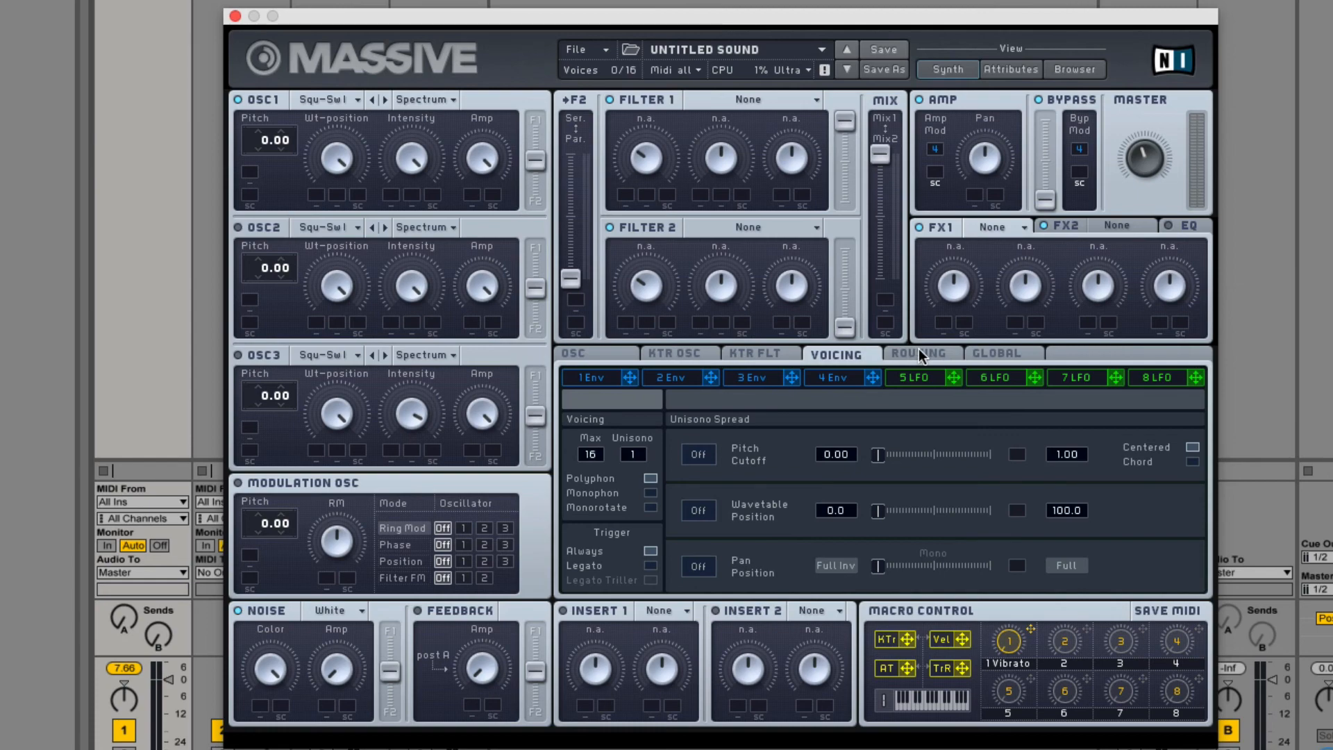
pyautogui.click(921, 353)
pyautogui.click(1014, 352)
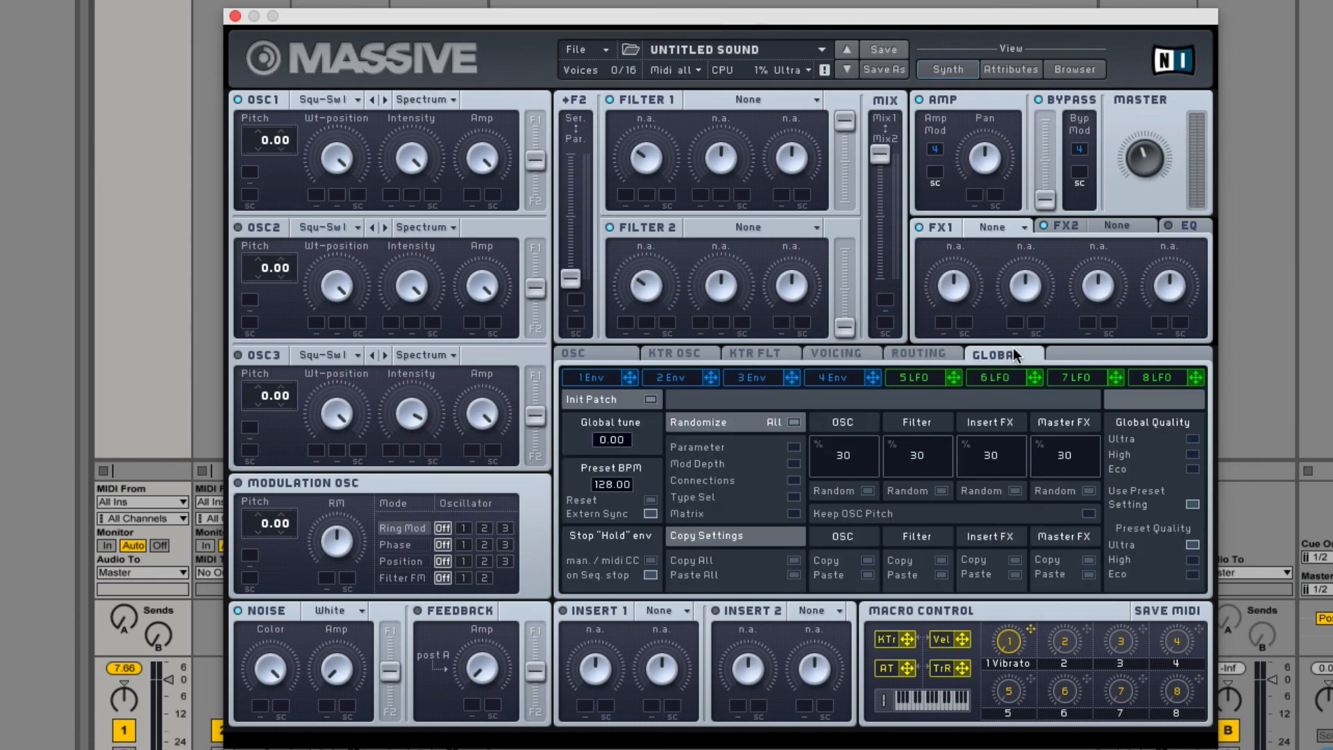
# Set the oscillators' downward pitchbend range to -24.00.
pyautogui.click(600, 351)
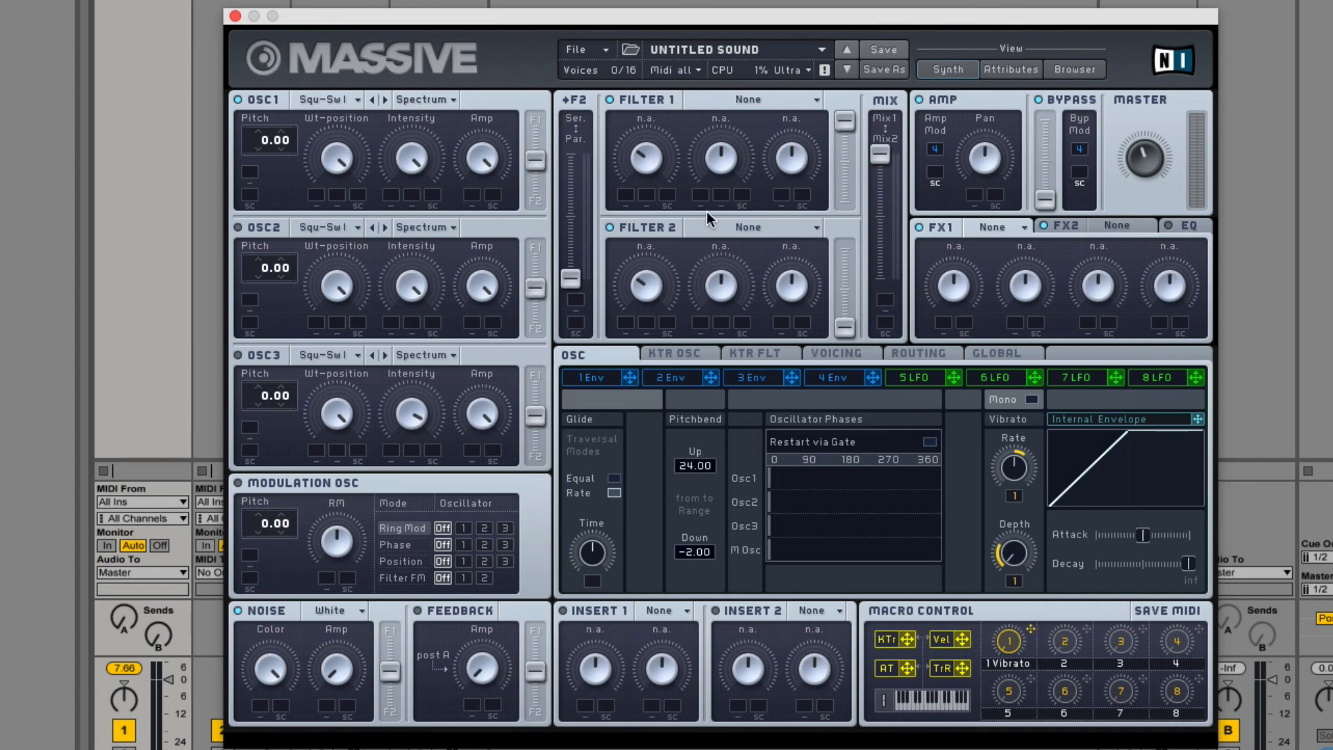
pyautogui.moveTo(679, 630); pyautogui.dragTo(681, 748)
# Enable Restart via Gate and stagger the start phases of oscillators 1, 2 and 3 between about 90 and 180 degrees.
pyautogui.click(929, 443)
pyautogui.moveTo(784, 473); pyautogui.dragTo(846, 473)
pyautogui.click(815, 501)
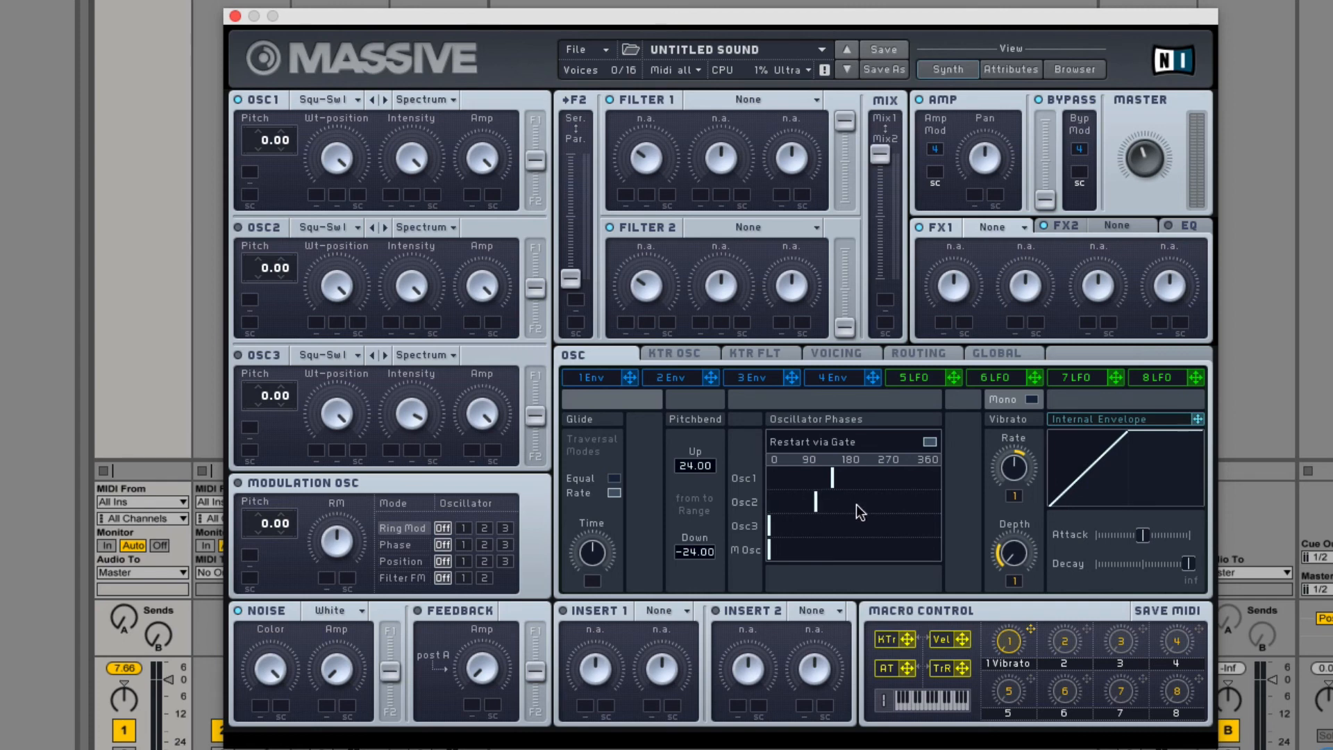
pyautogui.click(842, 526)
# Lower the master volume slightly, keeping the oscillator settings page in view.
pyautogui.click(823, 353)
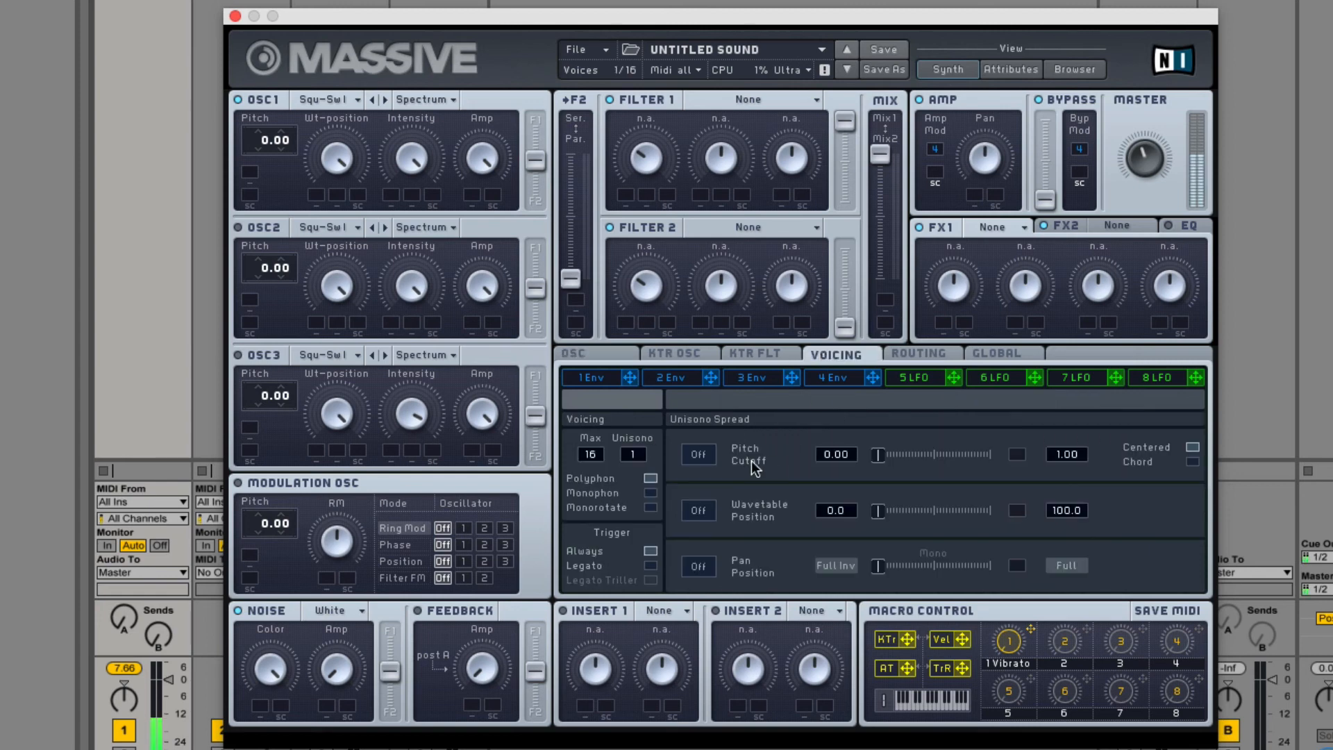
pyautogui.click(607, 353)
pyautogui.moveTo(1148, 185); pyautogui.dragTo(1148, 194)
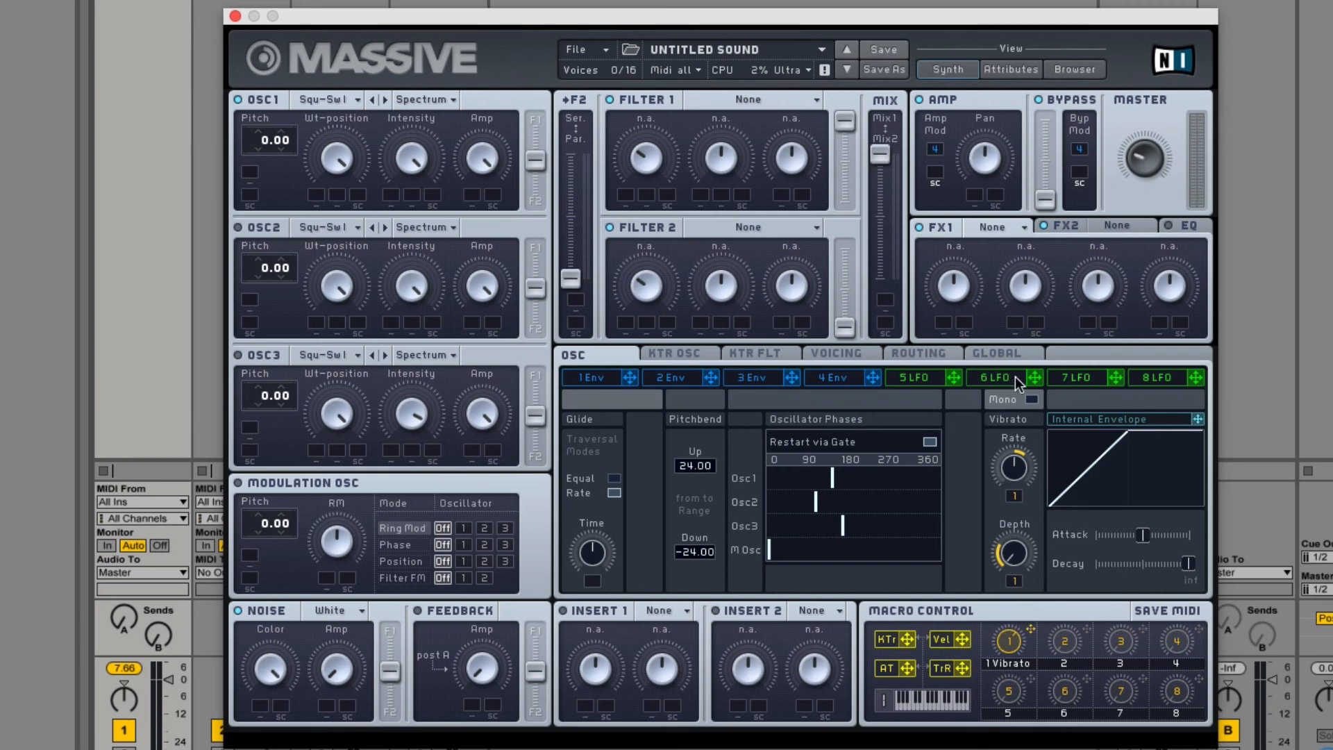
# Make the vibrato mono and assign its internal envelope to modulate both vibrato Rate and Depth.
pyautogui.click(1032, 400)
pyautogui.moveTo(1197, 419); pyautogui.dragTo(1014, 495)
pyautogui.moveTo(1199, 418); pyautogui.dragTo(1018, 586)
pyautogui.click(927, 378)
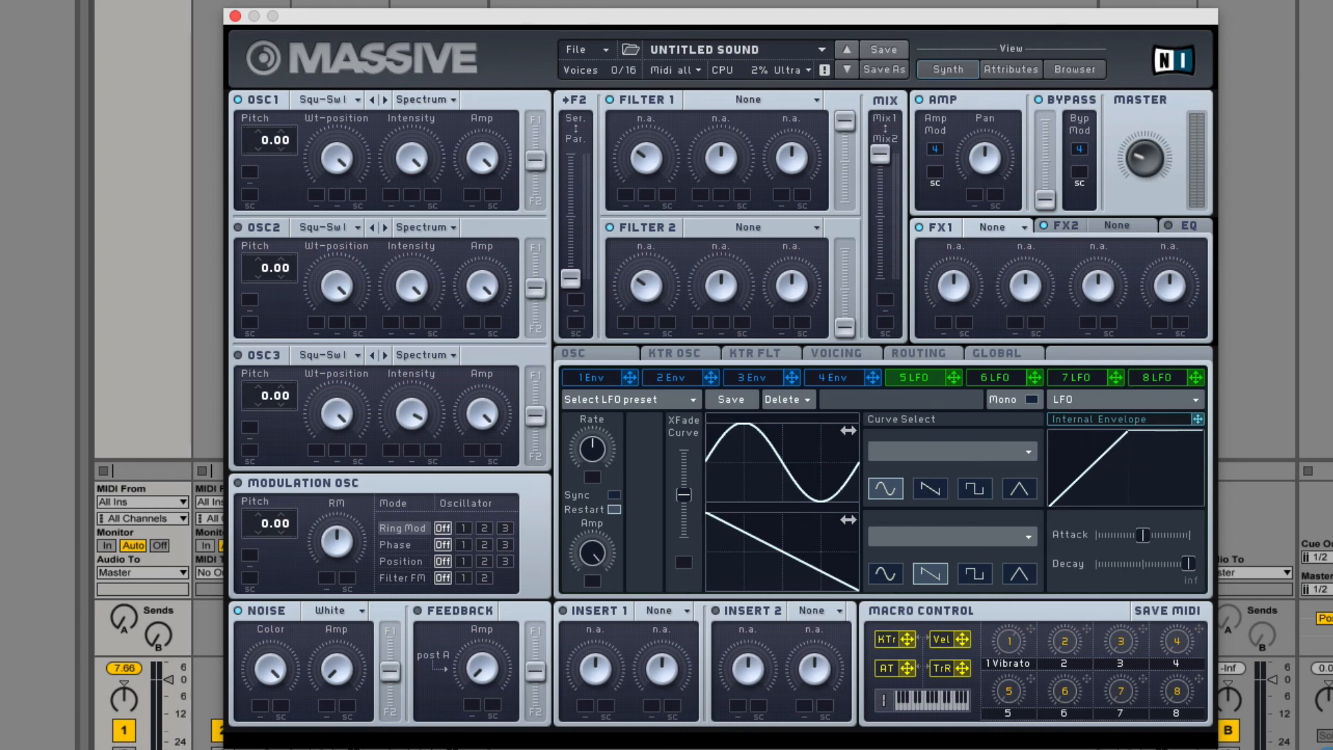
pyautogui.click(605, 354)
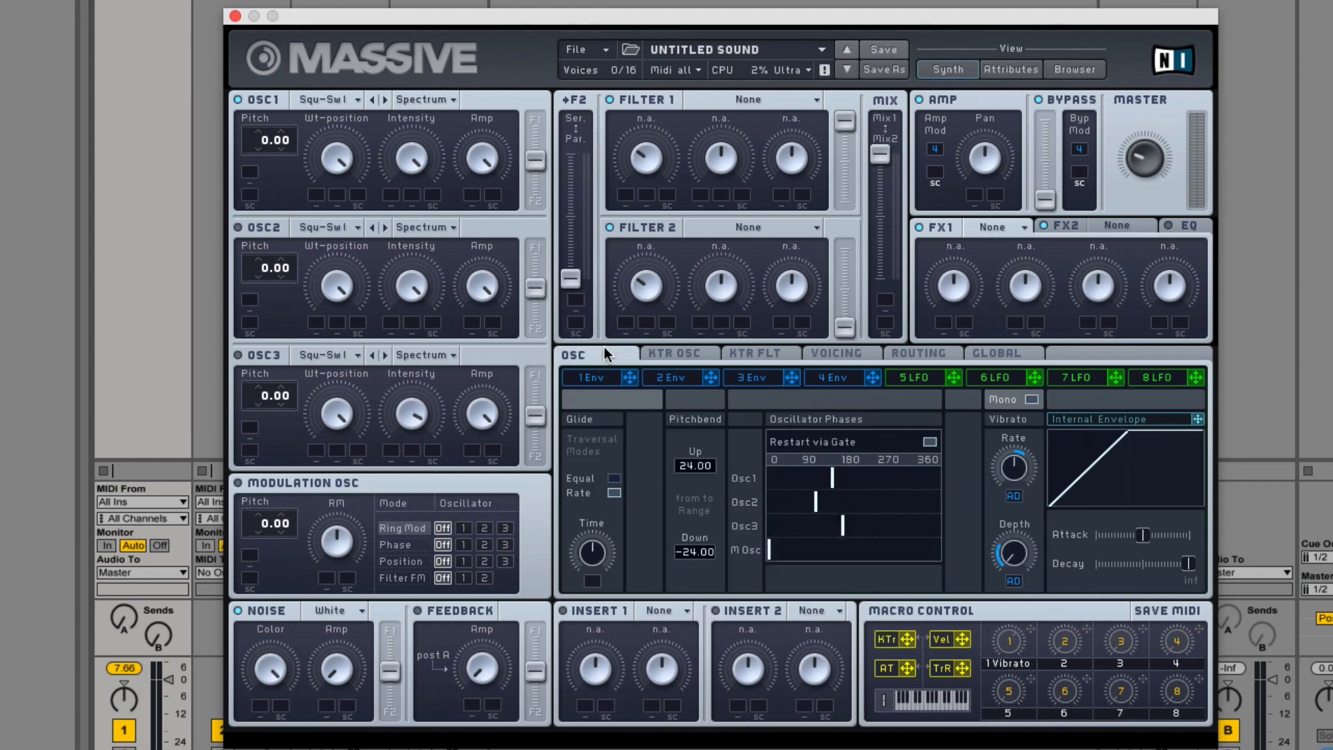
# Set the oscillator key tracking source of OSC 1 to User and lower the curve's fourth point to about 66.
pyautogui.click(670, 354)
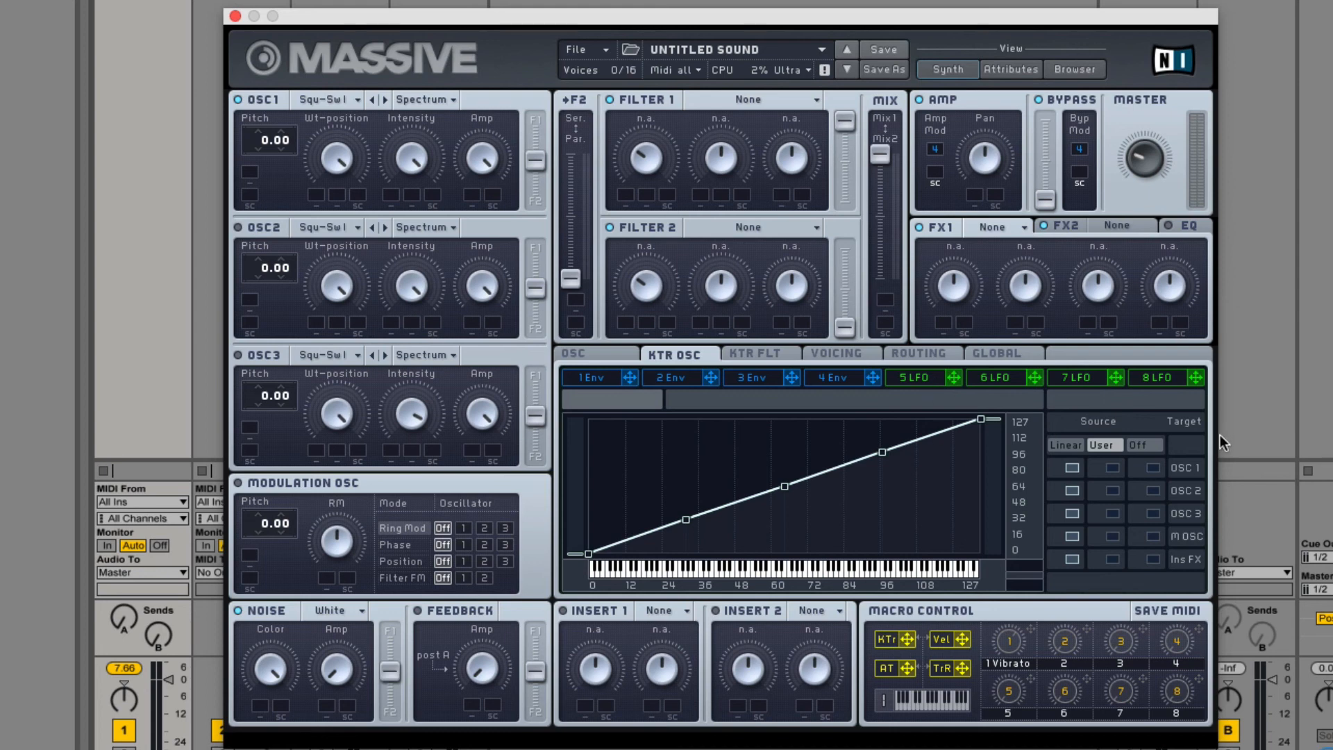
pyautogui.click(1069, 445)
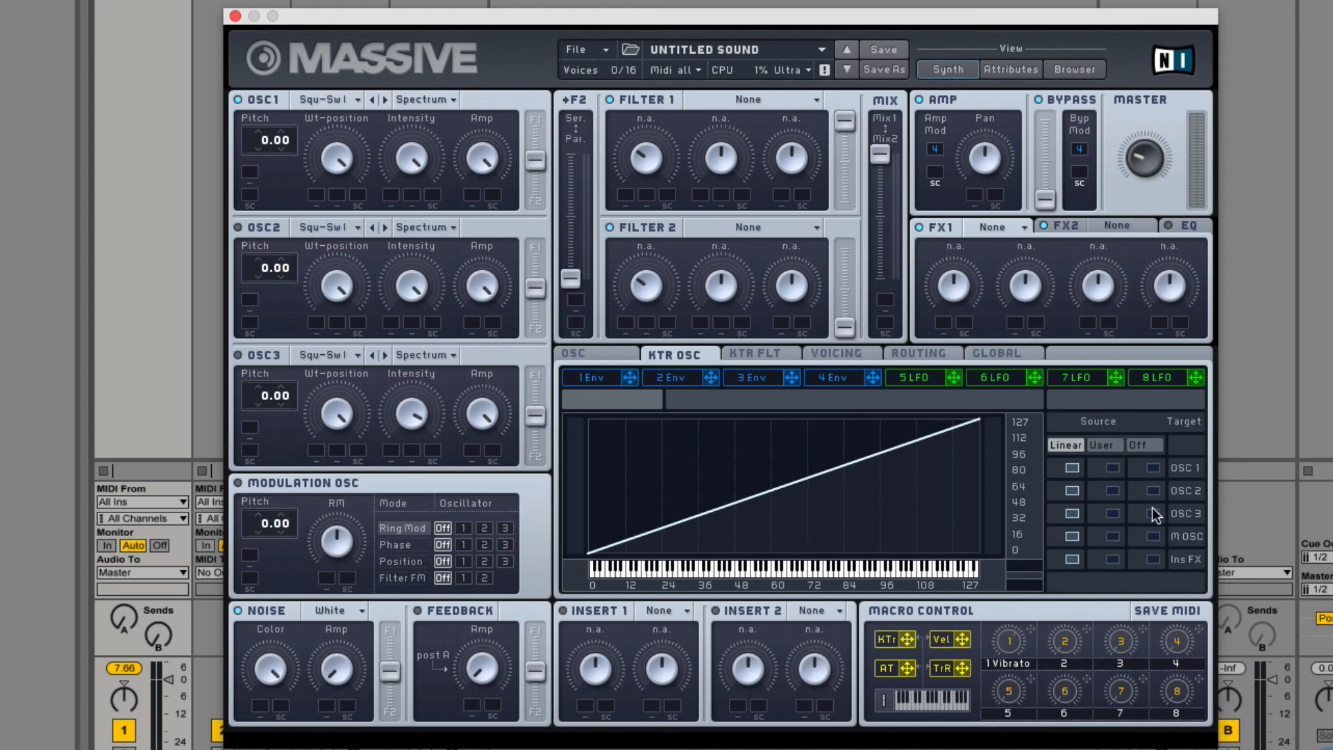
pyautogui.click(1113, 468)
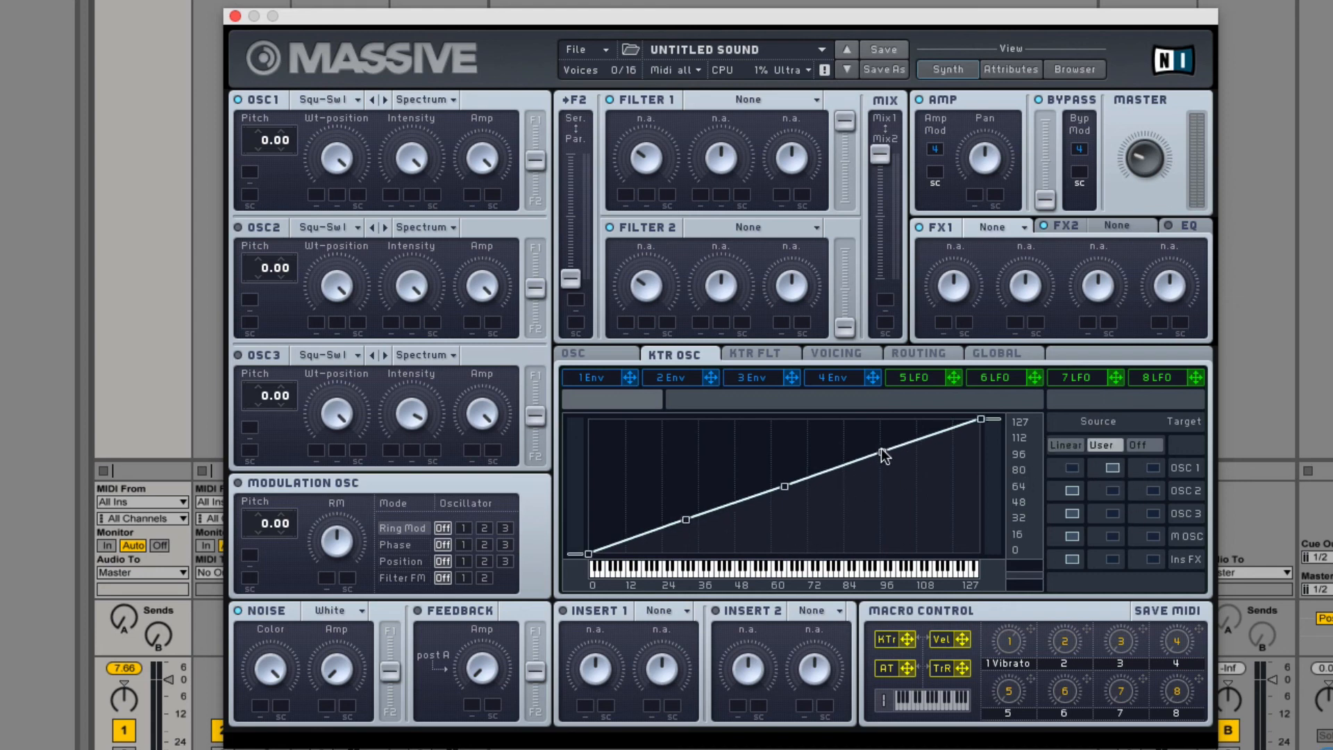
pyautogui.moveTo(884, 452); pyautogui.dragTo(881, 481)
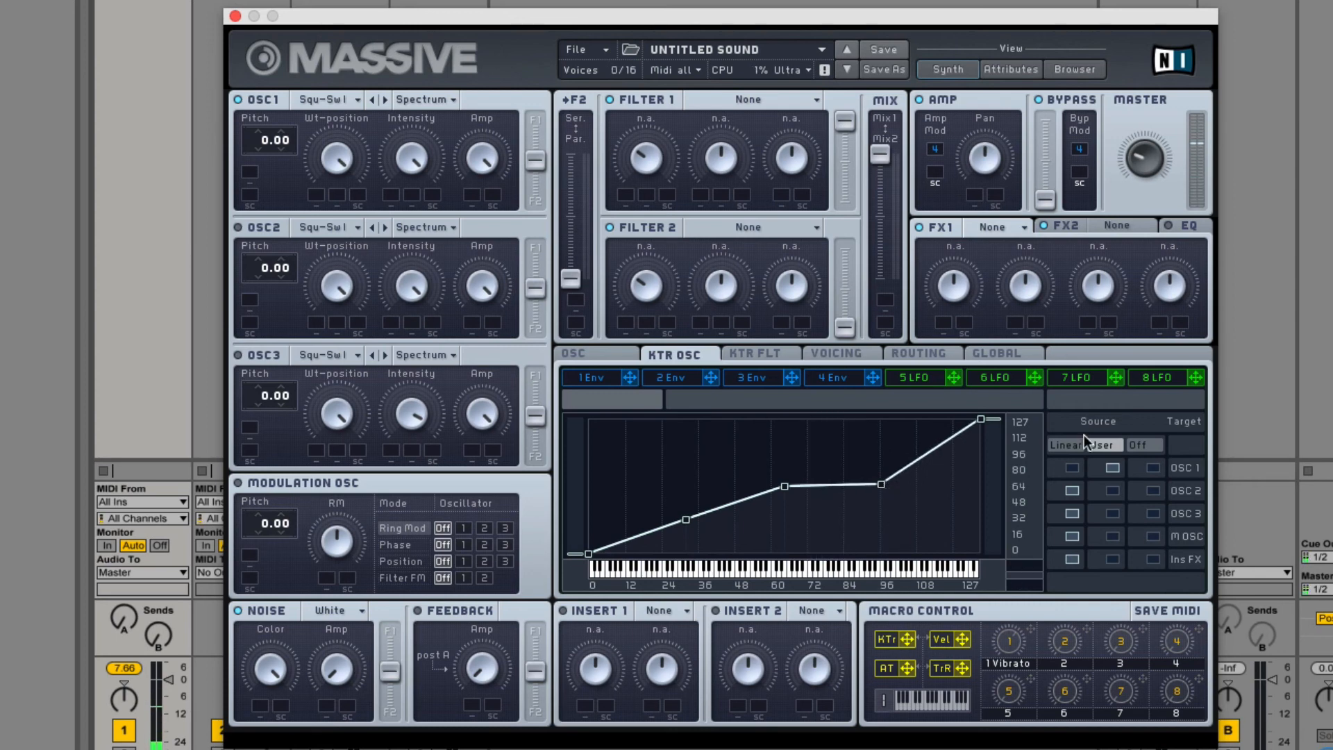
# Raise OSC 1's user key tracking curve to 127, then flatten all its points to about 75.
pyautogui.keyDown('shift'); pyautogui.click(981, 419); pyautogui.keyUp('shift')
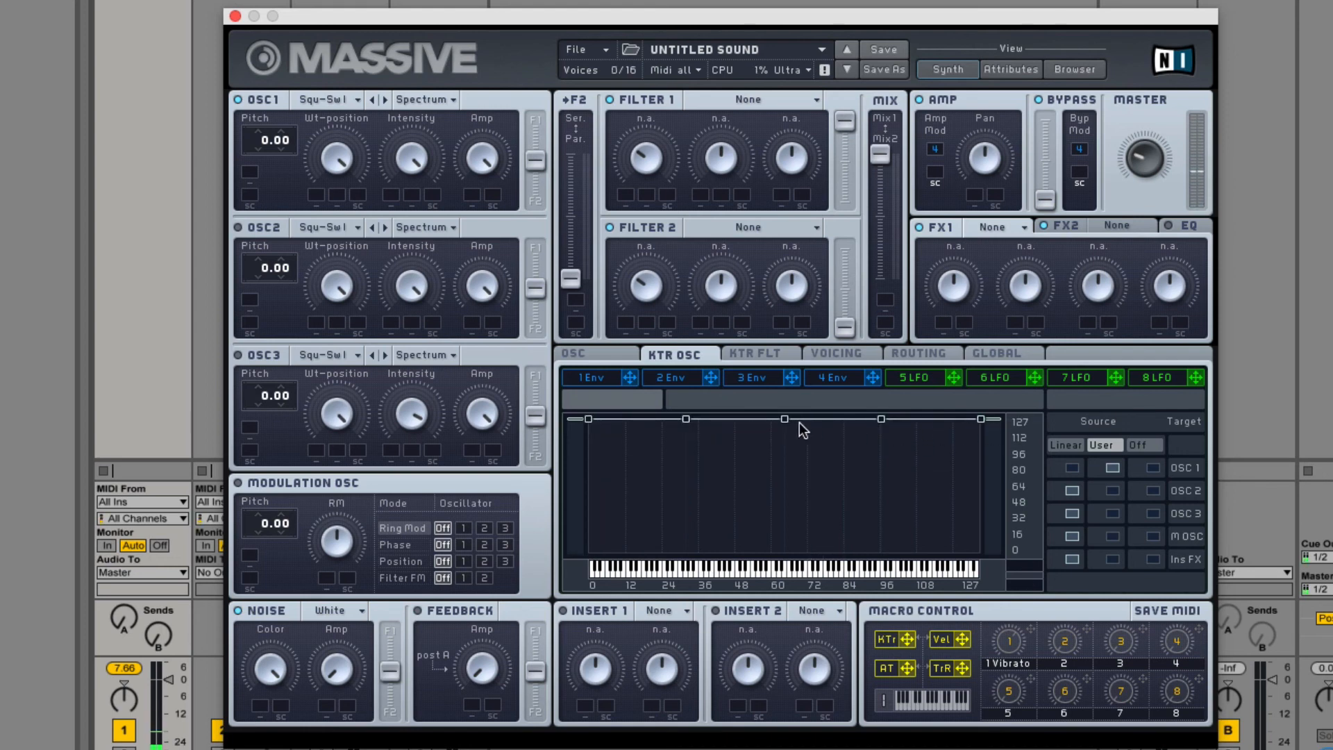
pyautogui.moveTo(982, 419); pyautogui.dragTo(981, 474)
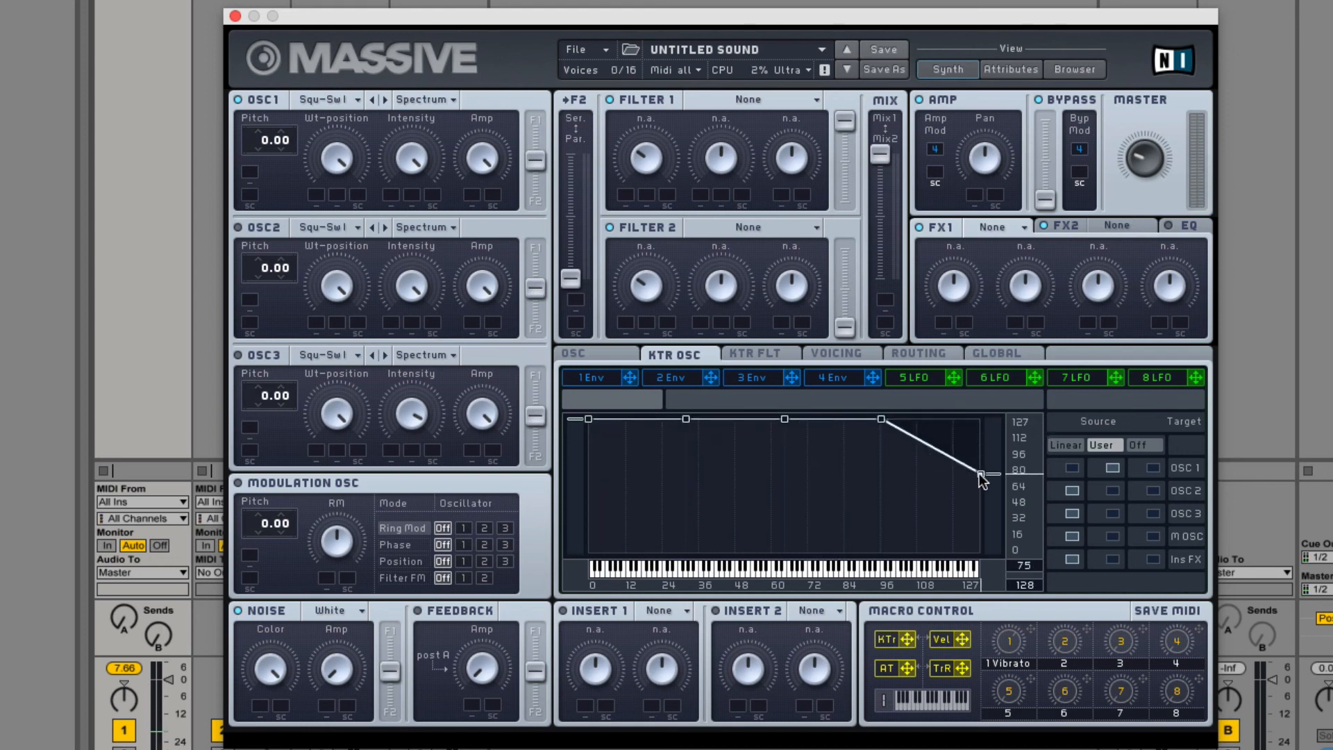
pyautogui.moveTo(590, 419); pyautogui.dragTo(588, 474)
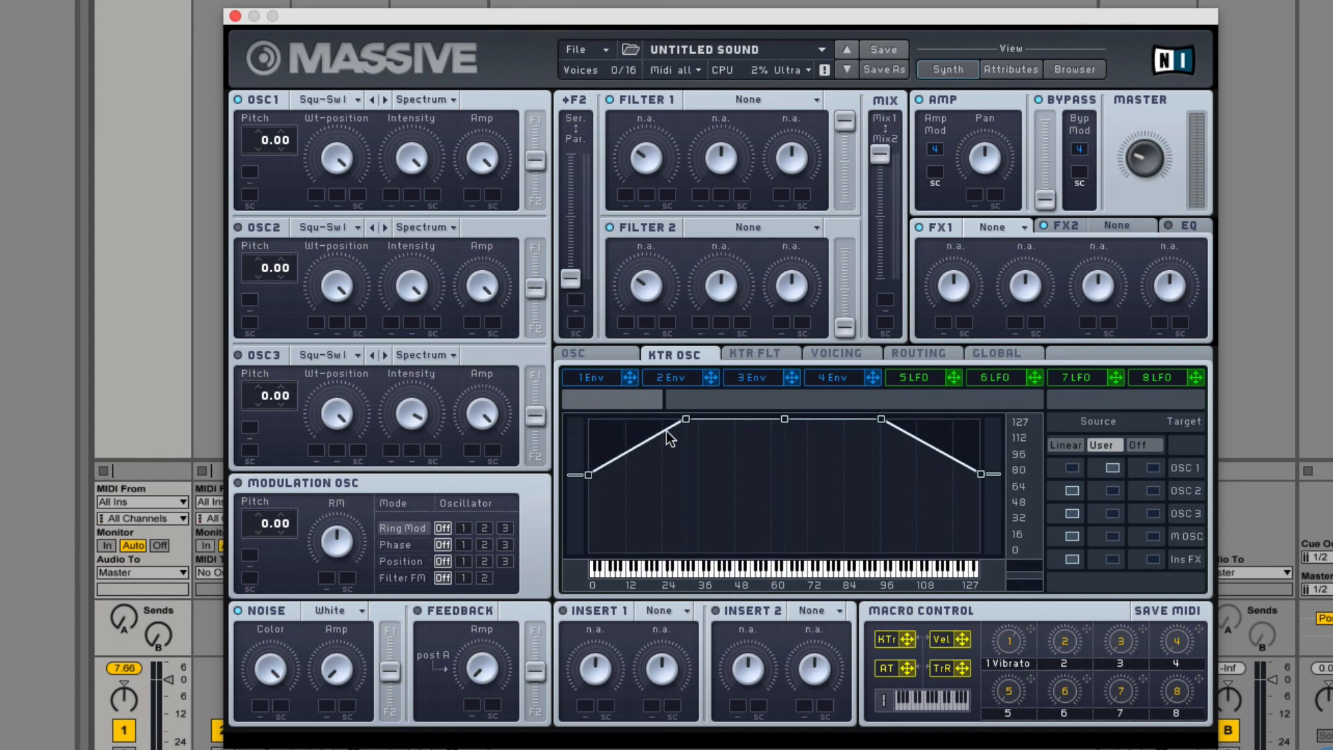
pyautogui.moveTo(687, 421); pyautogui.dragTo(672, 479)
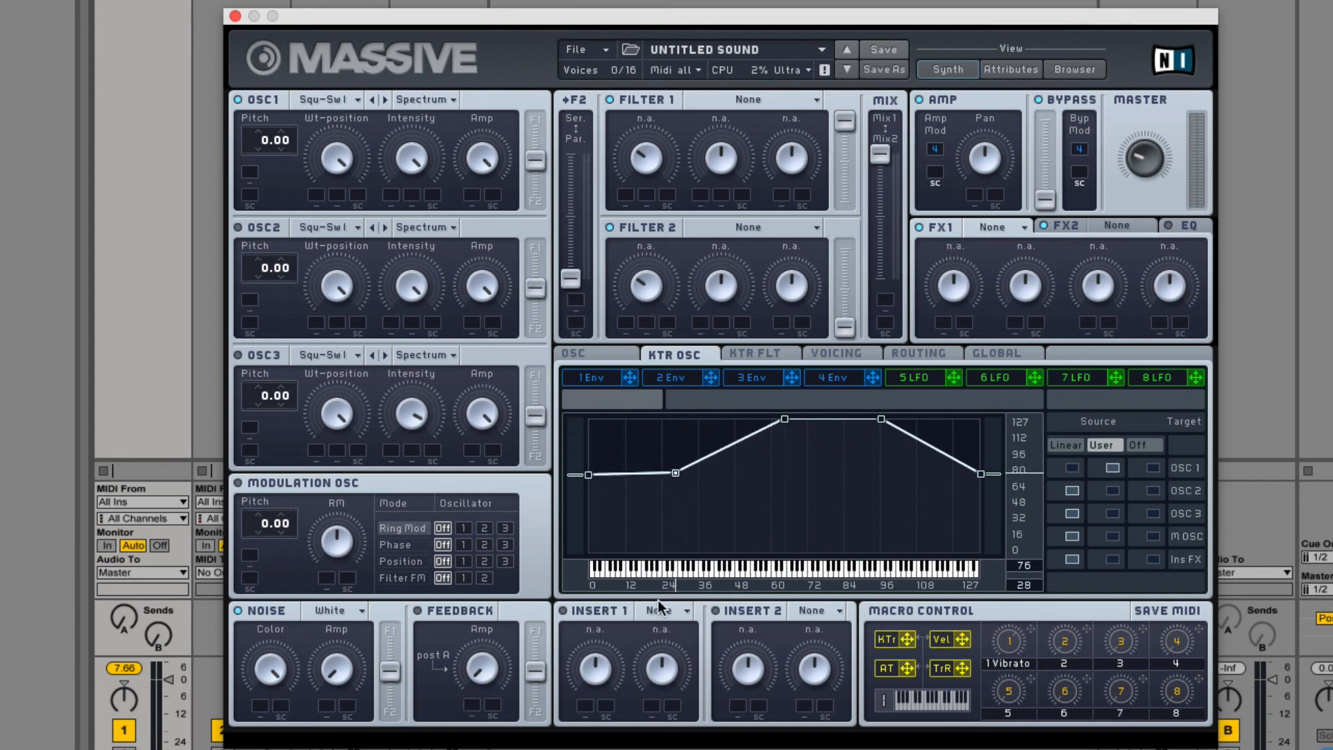
pyautogui.moveTo(780, 418); pyautogui.dragTo(789, 478)
pyautogui.moveTo(882, 420); pyautogui.dragTo(878, 477)
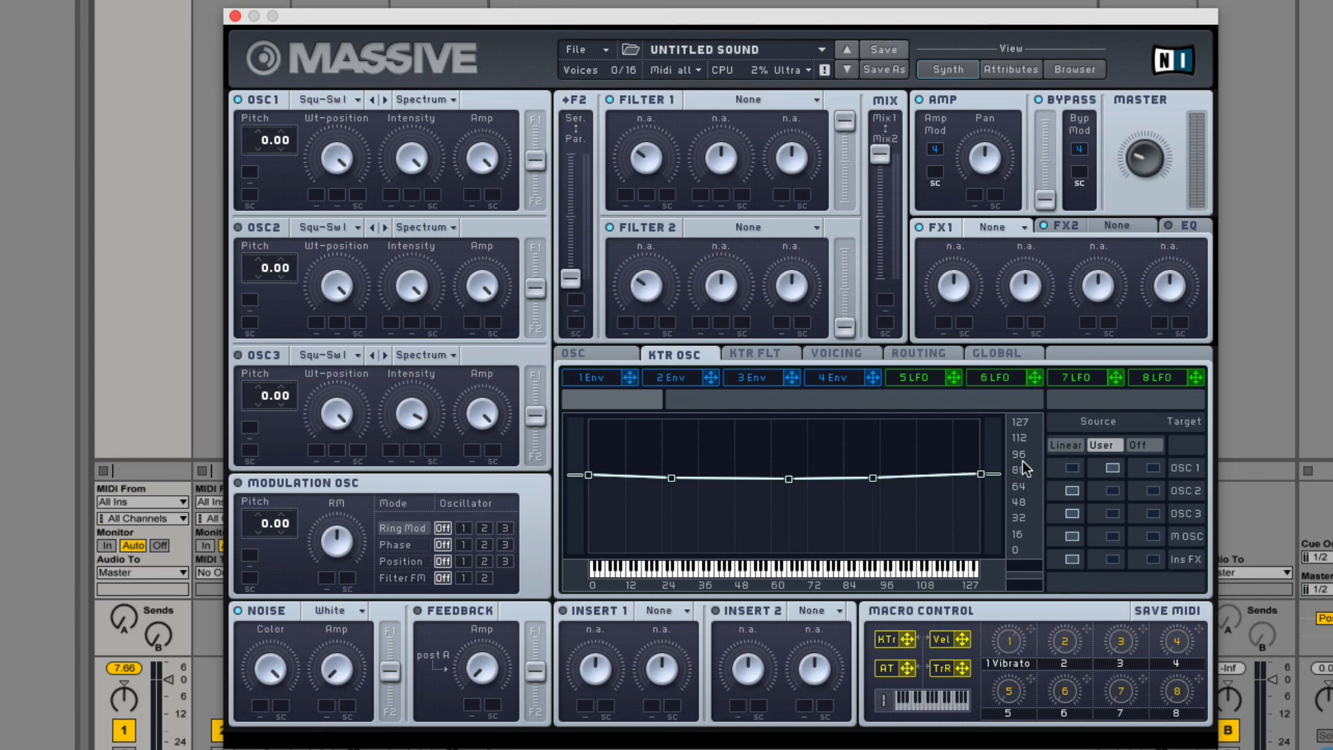
# Turn off key tracking for OSC 1 and set its pitch to 26.00.
pyautogui.click(1153, 467)
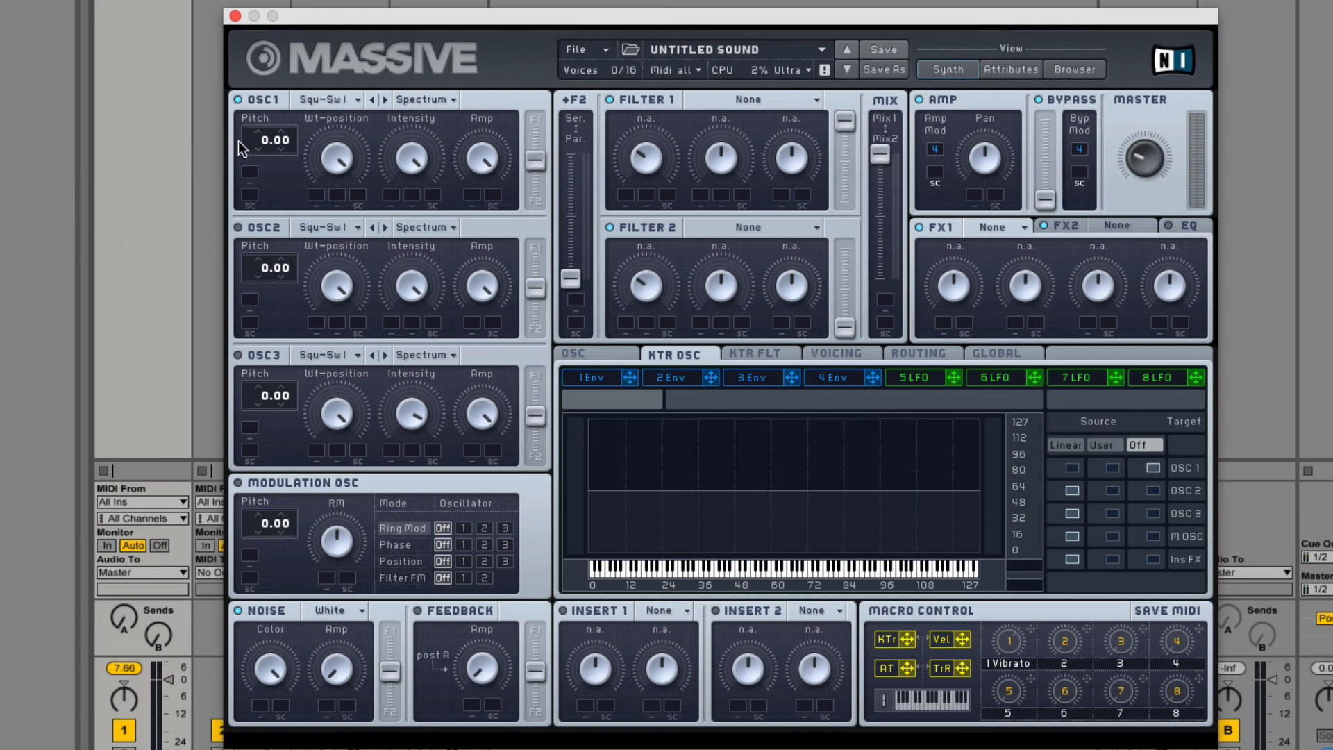
pyautogui.moveTo(254, 118)
pyautogui.mouseDown()
pyautogui.moveTo(251, 193)
pyautogui.moveTo(257, 111)
pyautogui.mouseUp()
# Assign filter 1's key tracking source to Set 2.
pyautogui.click(770, 357)
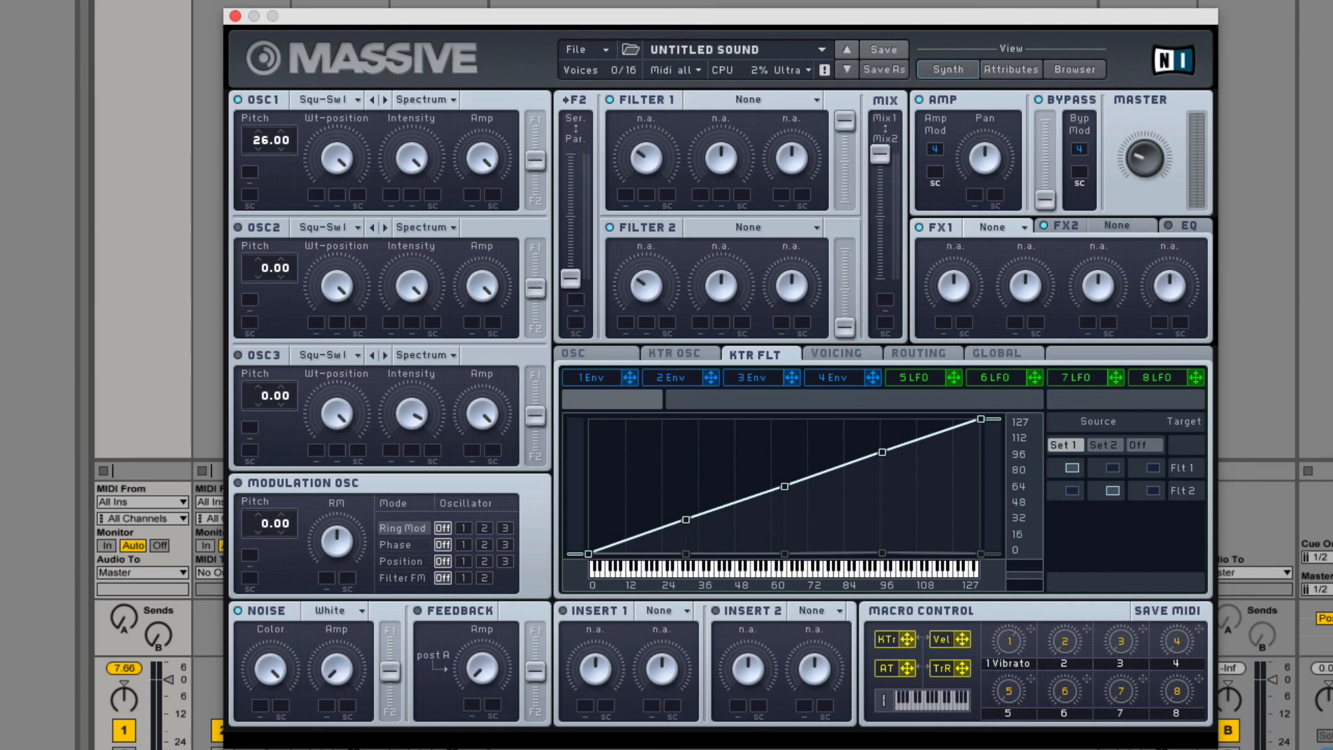
pyautogui.click(1110, 467)
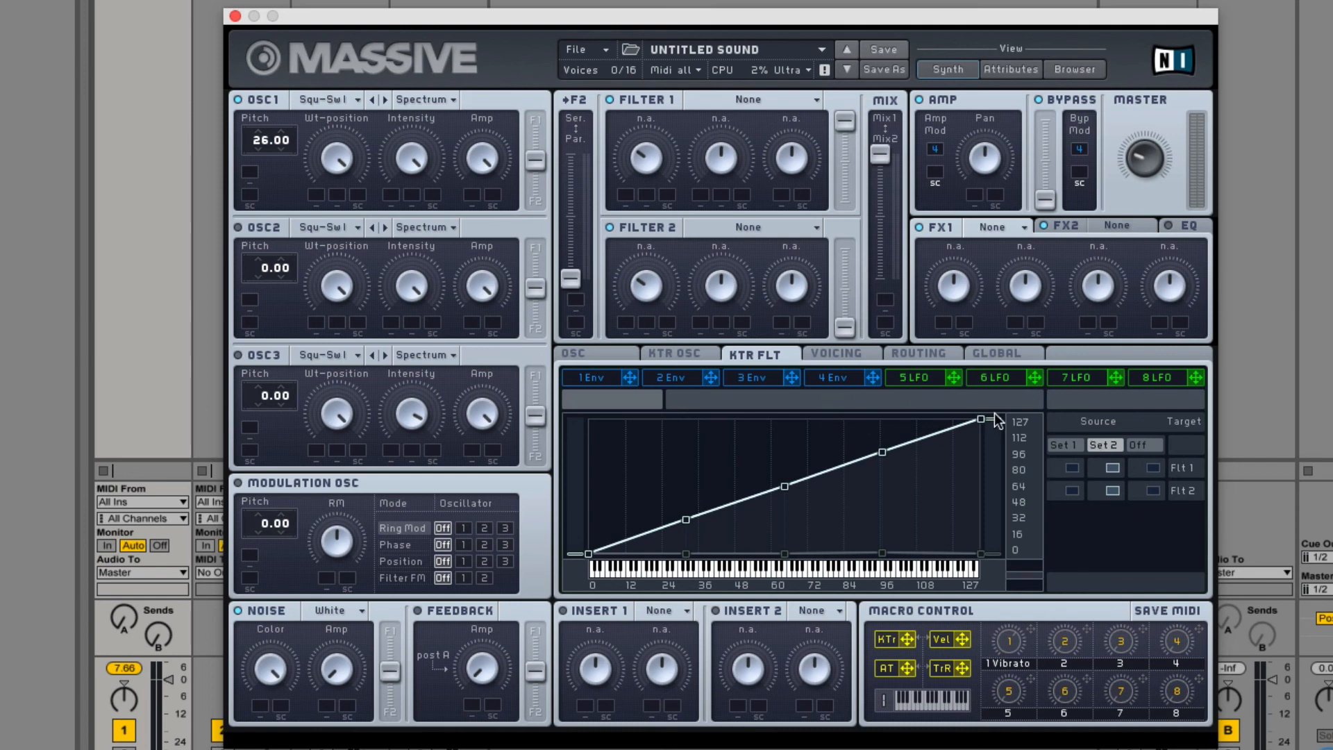
# Set Unisono to 5 voices and switch the voicing mode to Monophon.
pyautogui.click(842, 354)
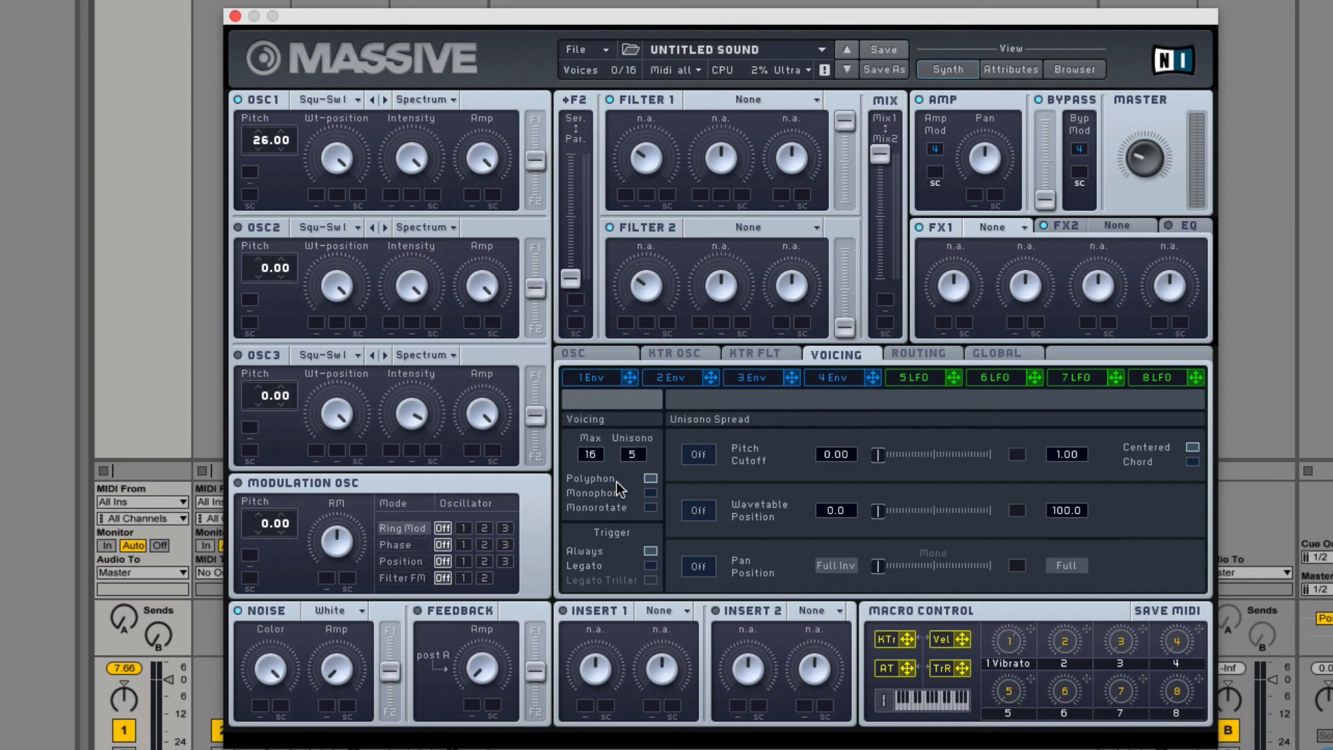
pyautogui.click(650, 493)
# Start a new untitled sound and switch its voicing mode to Monophon.
pyautogui.click(610, 52)
pyautogui.click(623, 51)
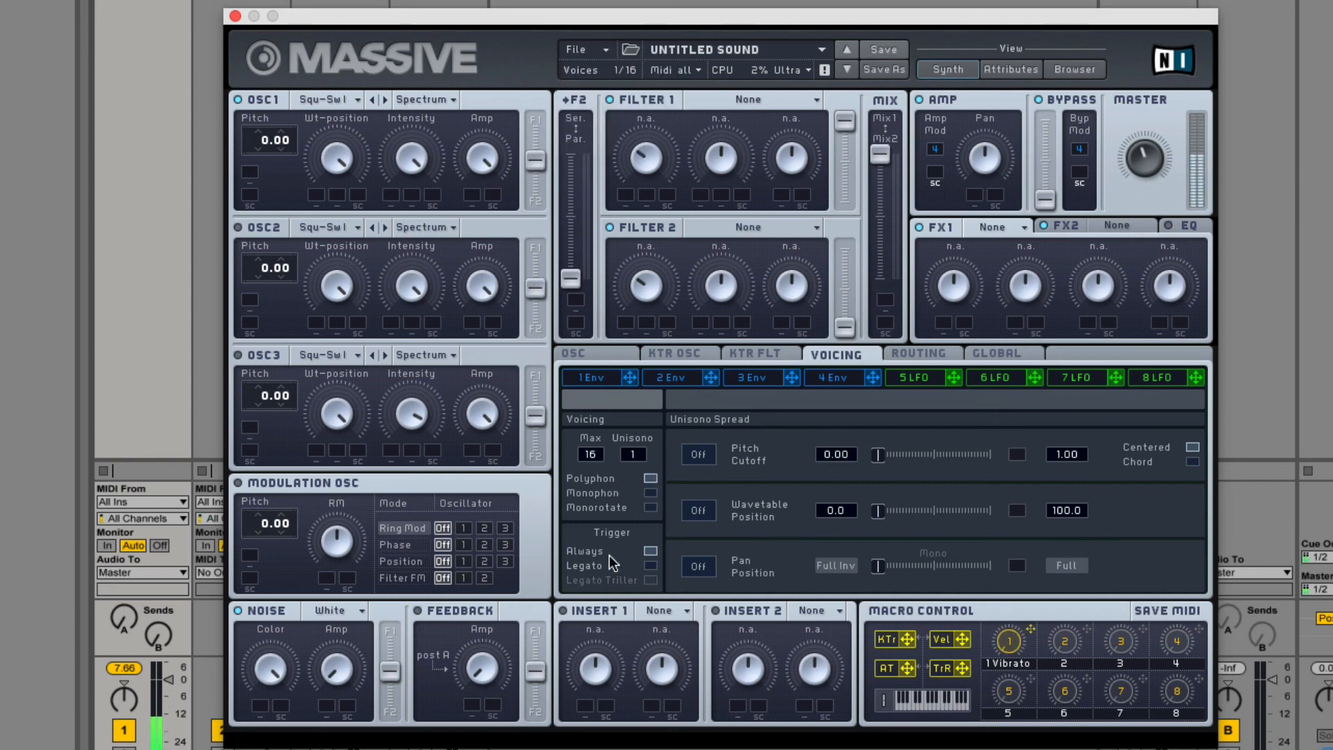
pyautogui.click(651, 494)
pyautogui.click(651, 495)
# Lengthen the release of envelope 4.
pyautogui.click(821, 382)
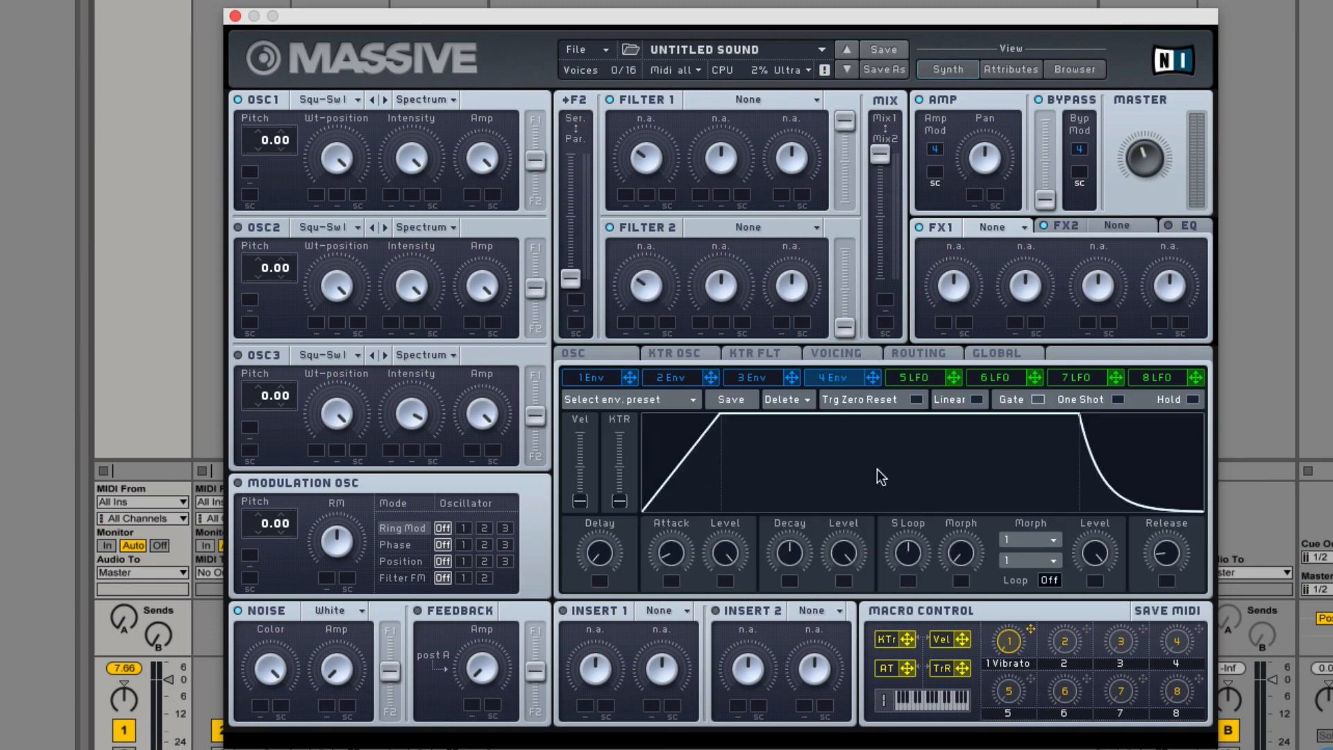
pyautogui.moveTo(1180, 541); pyautogui.dragTo(1181, 486)
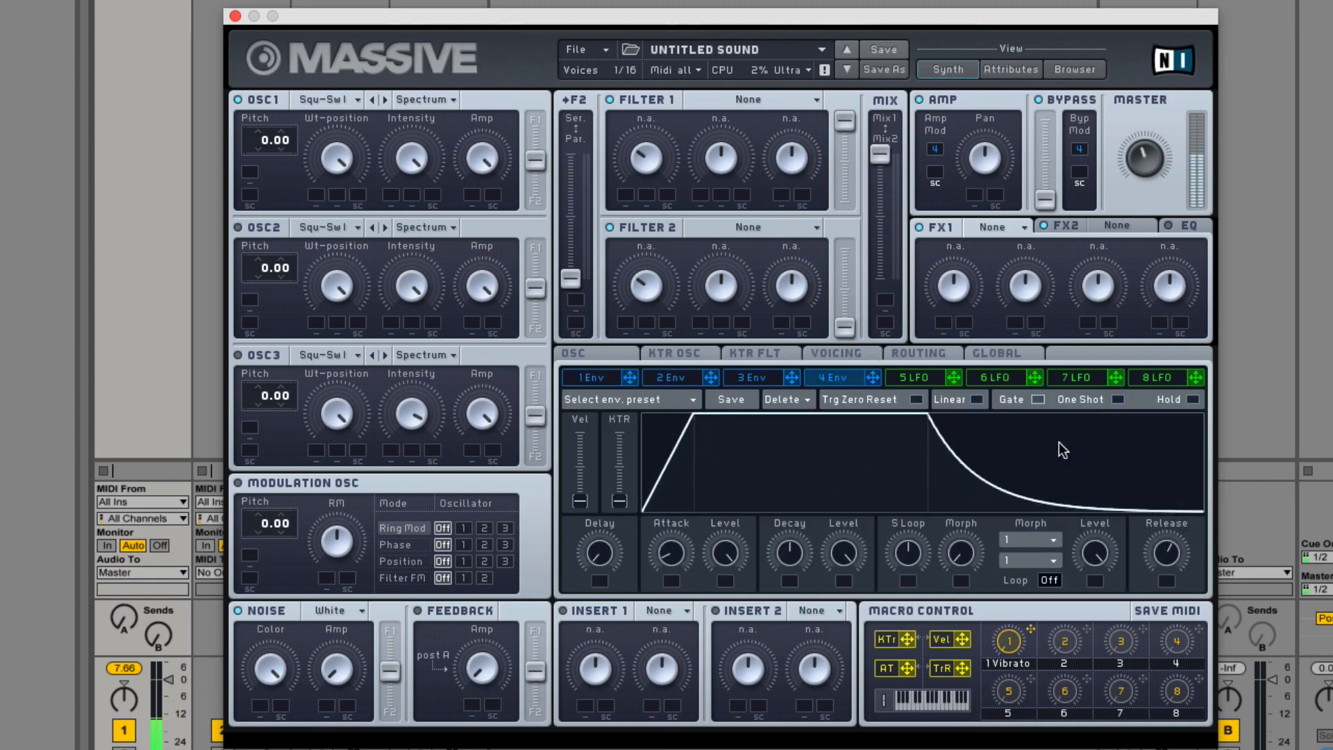
# Alternate the voicing mode between Monophon and Monorotate to compare them, finishing on Monorotate.
pyautogui.click(838, 353)
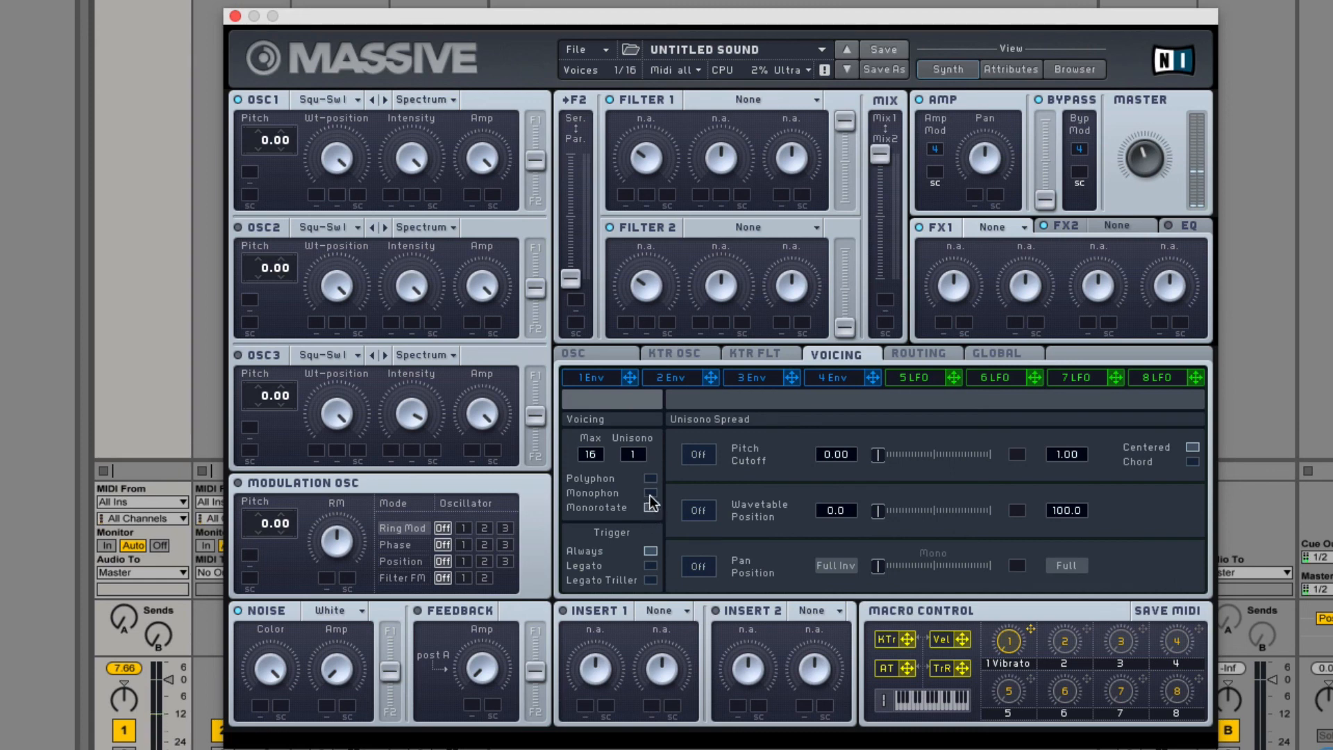
pyautogui.click(647, 492)
pyautogui.click(650, 507)
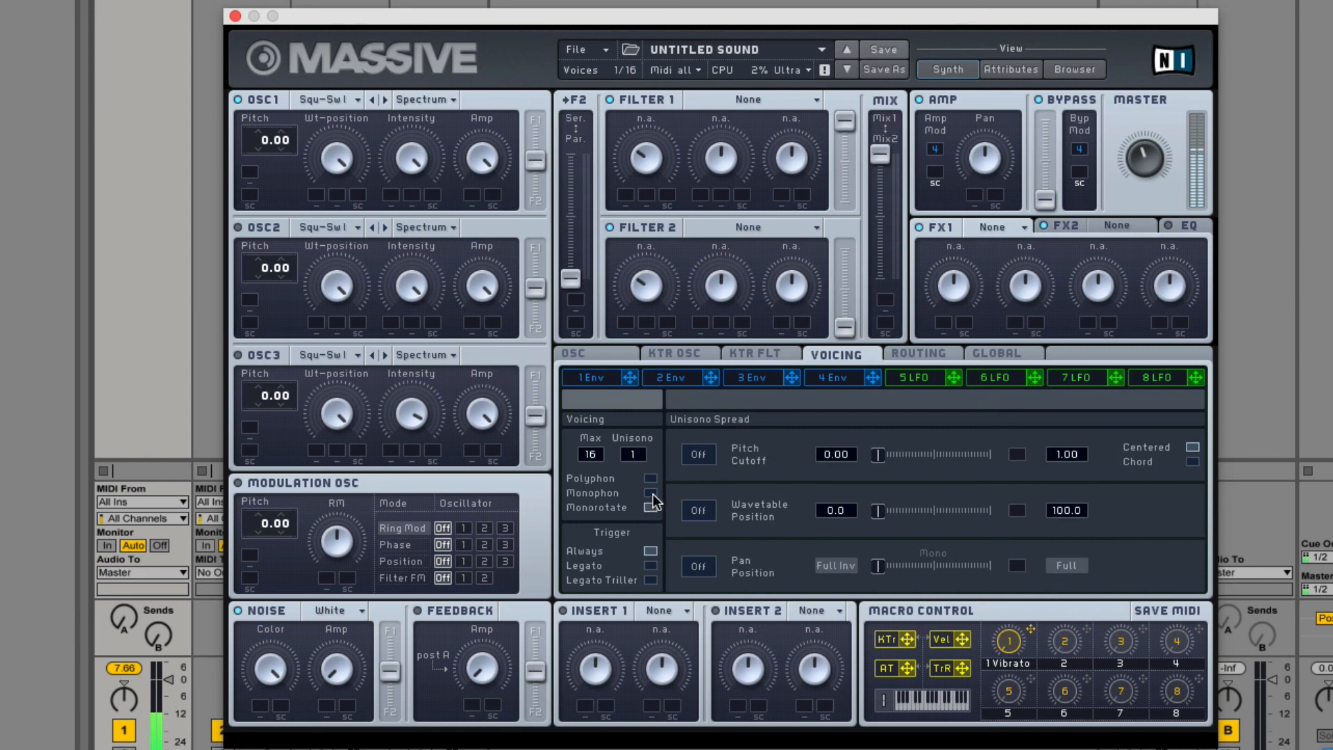
pyautogui.click(652, 493)
pyautogui.click(651, 508)
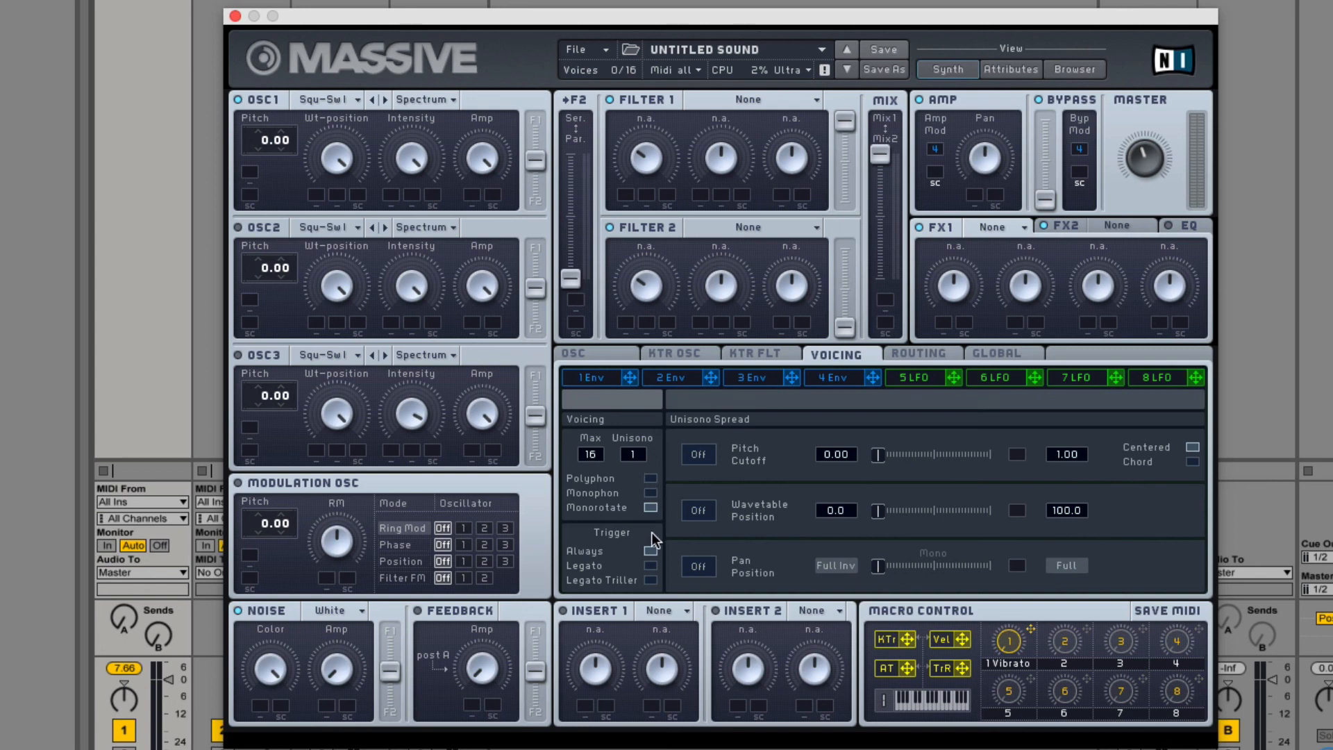
# Try the Legato and Always trigger modes, finishing on Legato Triller.
pyautogui.click(650, 565)
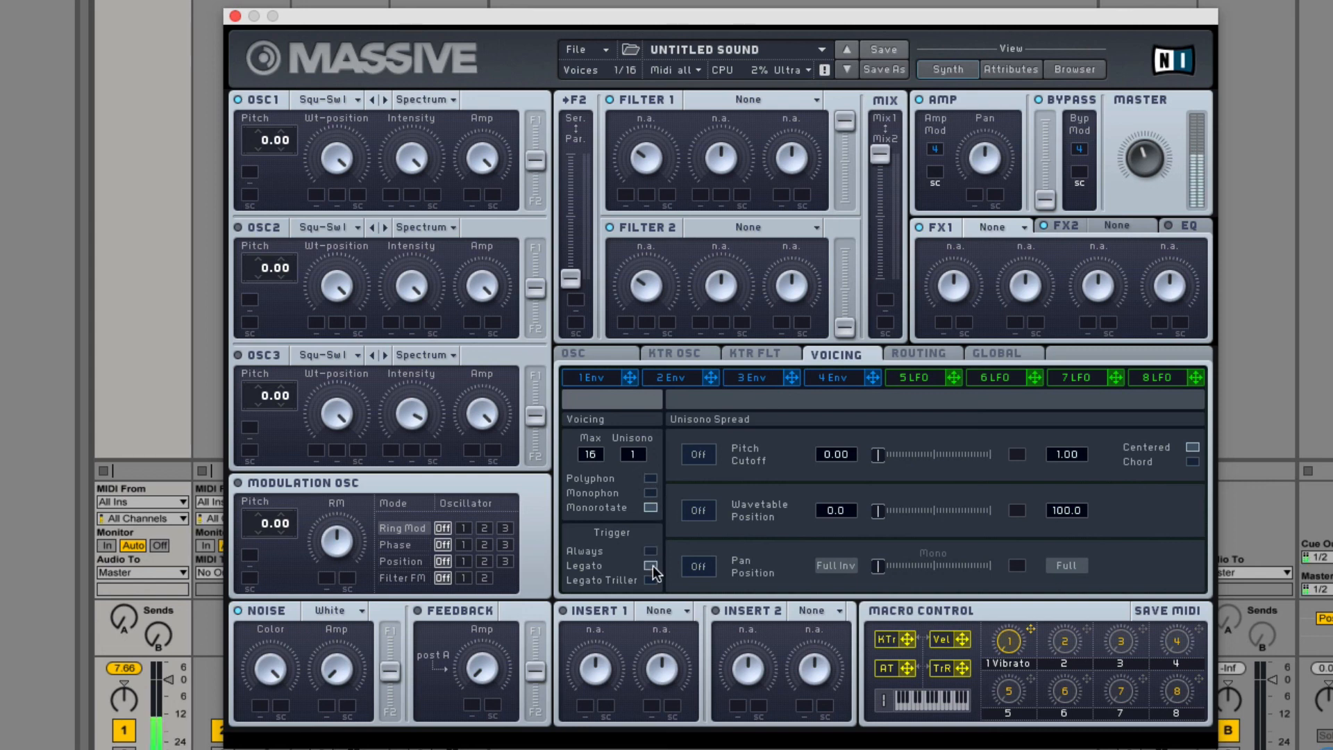
pyautogui.click(654, 551)
pyautogui.click(651, 565)
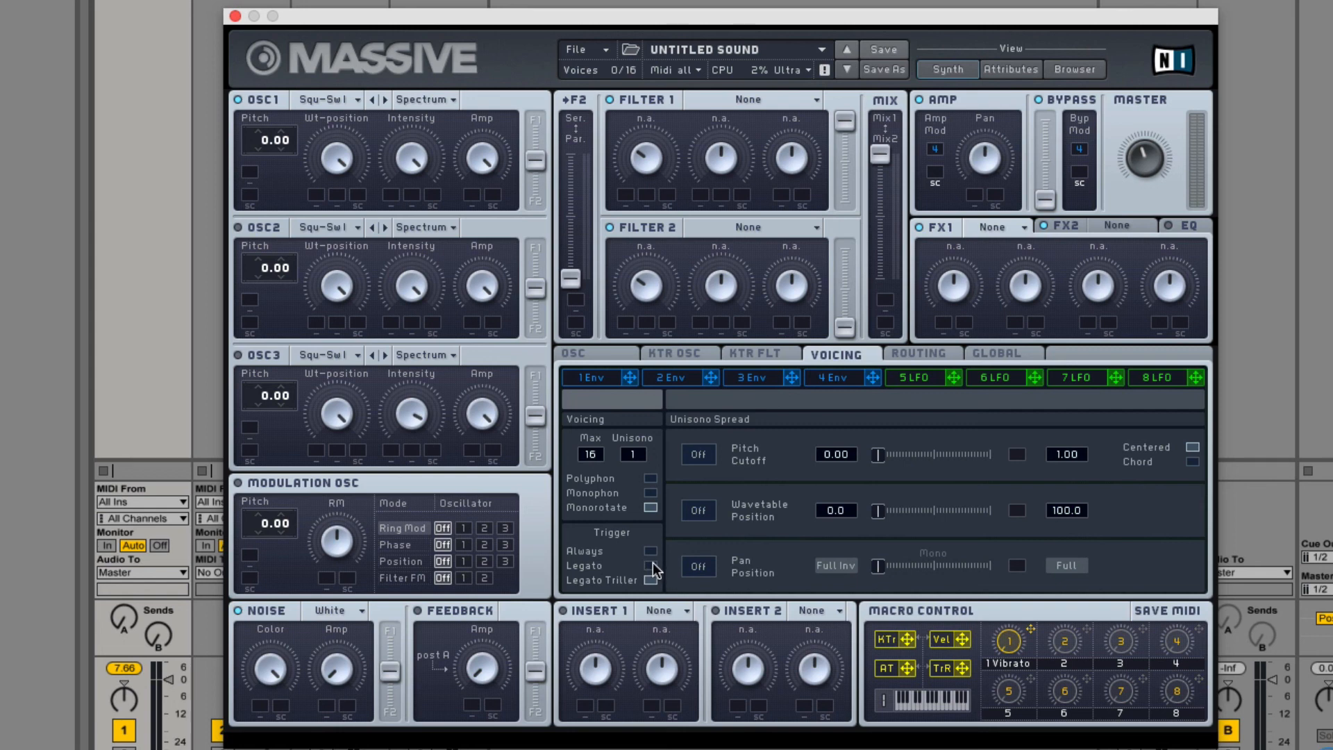
pyautogui.click(652, 564)
pyautogui.click(650, 566)
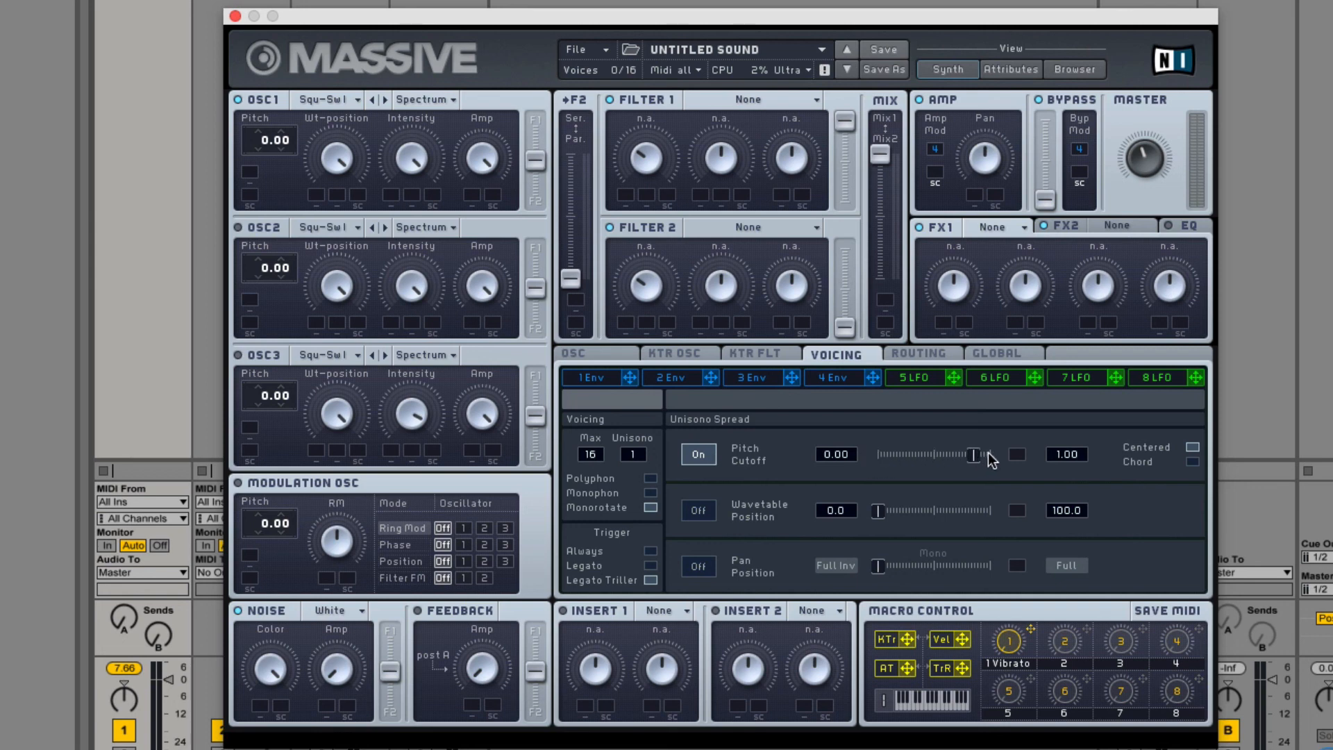
# Set Unisono to 16 and the Pitch Cutoff spread limits to 4.00 and -12.00, with its slider near the low end.
pyautogui.moveTo(989, 454); pyautogui.dragTo(817, 460)
pyautogui.moveTo(632, 455); pyautogui.dragTo(626, 377)
pyautogui.moveTo(621, 437); pyautogui.dragTo(595, 519)
pyautogui.moveTo(505, 340); pyautogui.dragTo(591, 272)
pyautogui.moveTo(945, 406); pyautogui.dragTo(861, 748)
# Replace the Pitch Cutoff spread with the Wavetable Position spread and reduce OSC 1's Wt-position.
pyautogui.click(703, 512)
pyautogui.click(706, 454)
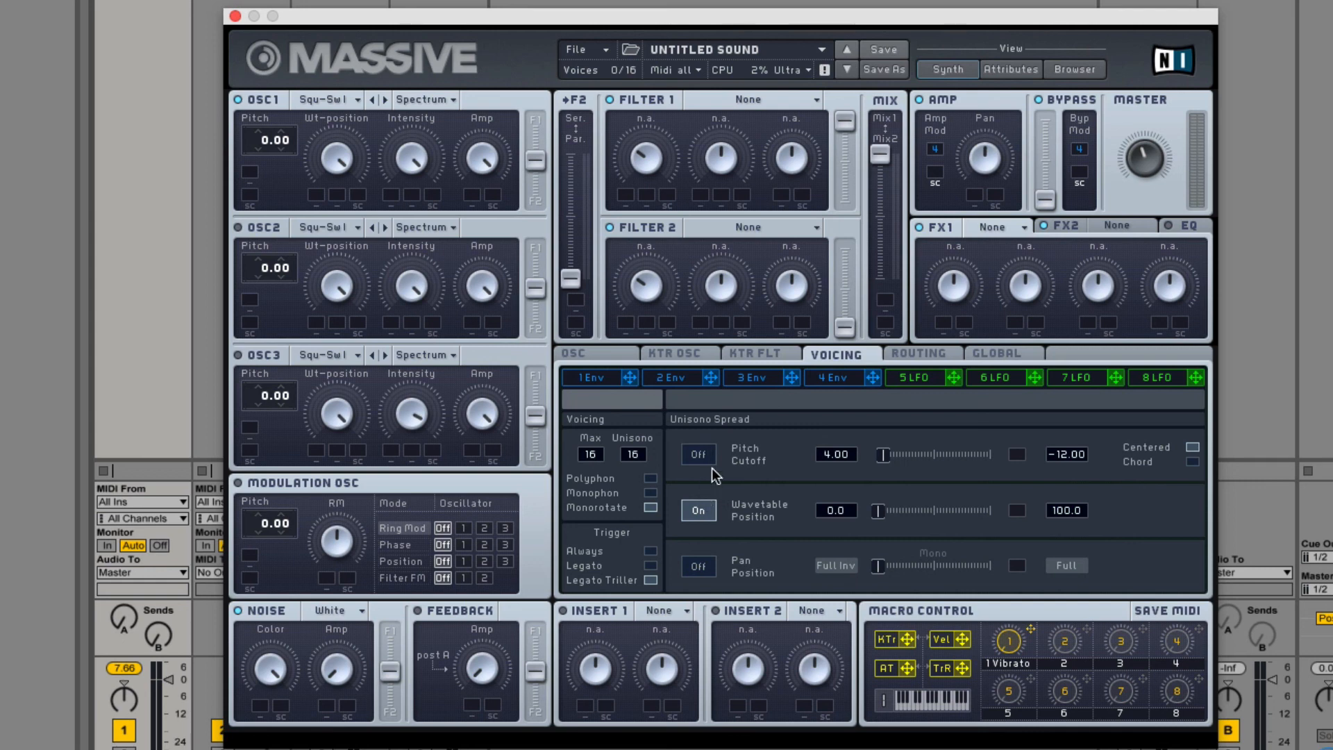
pyautogui.moveTo(337, 159); pyautogui.dragTo(344, 116)
# Enable the Pan Position unisono spread and set its slider to the centre.
pyautogui.click(711, 567)
pyautogui.moveTo(881, 569); pyautogui.dragTo(963, 579)
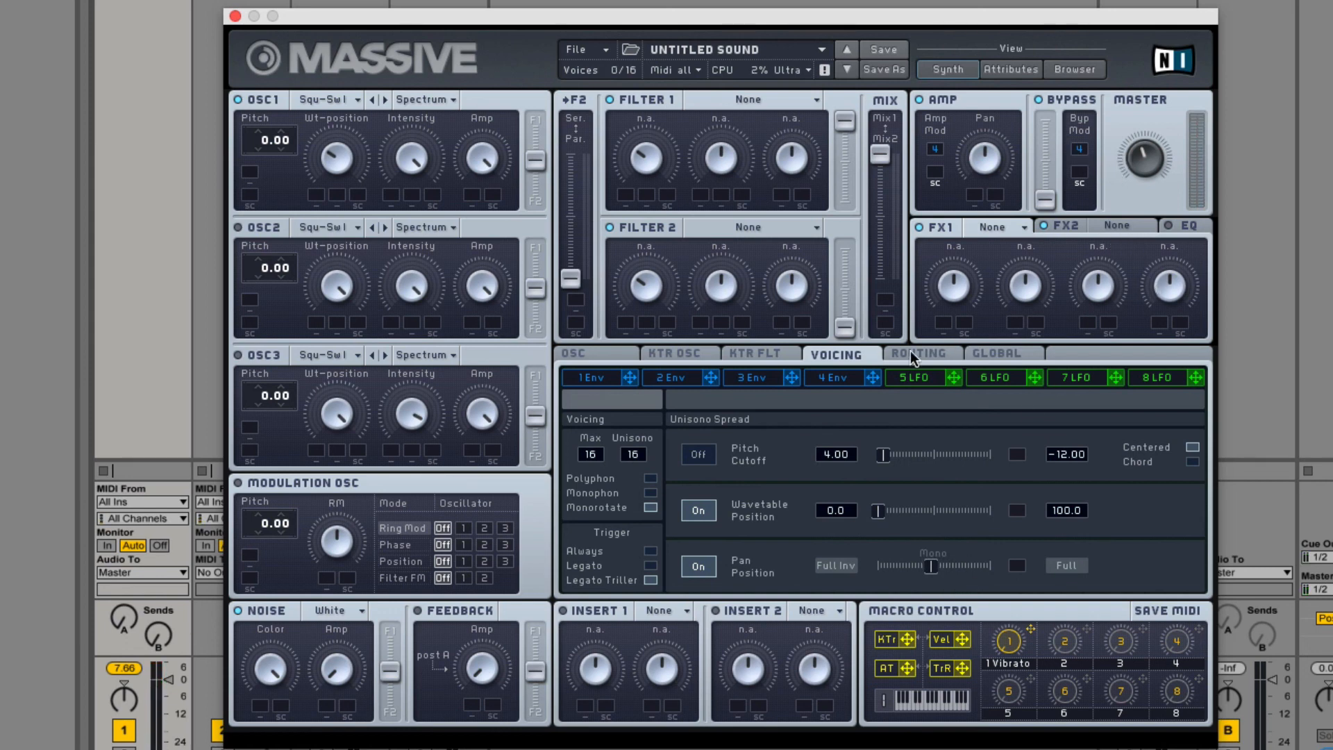
# Initialize the patch from the global settings, with Extern Sync left on.
pyautogui.click(889, 352)
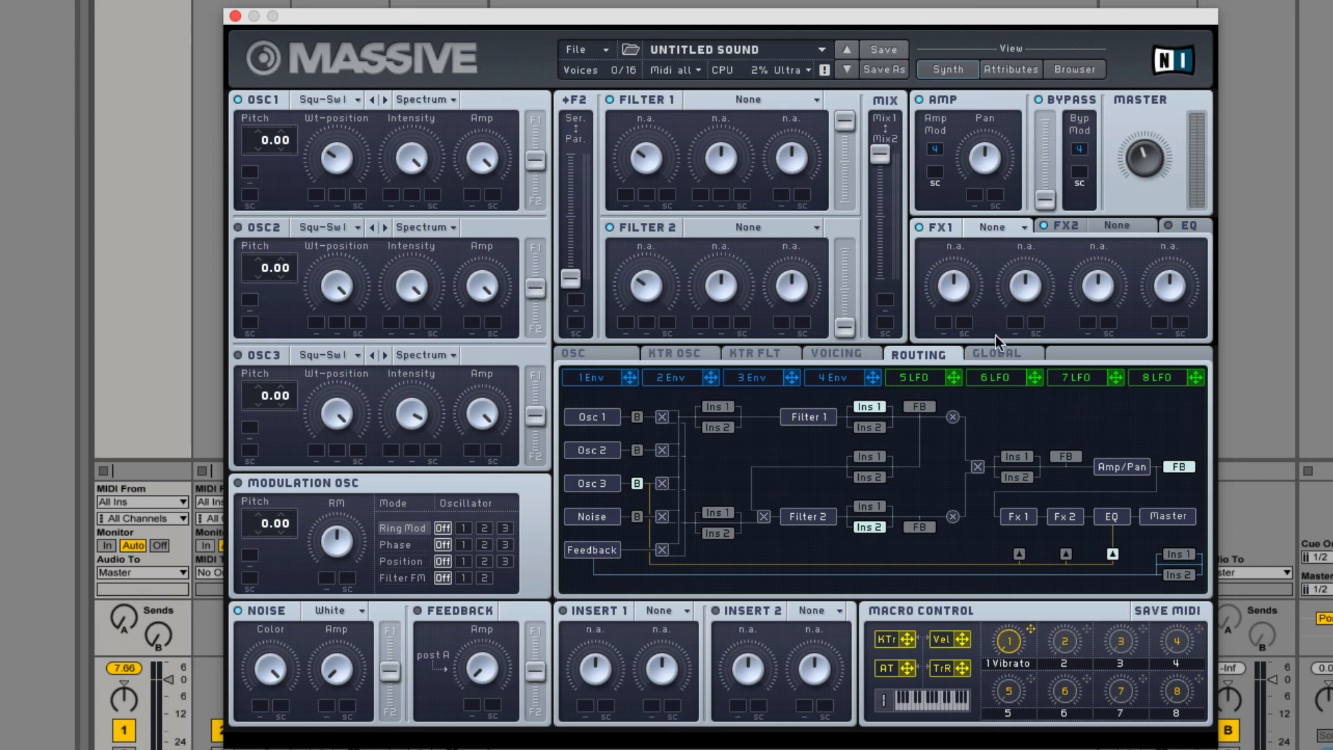
pyautogui.click(991, 355)
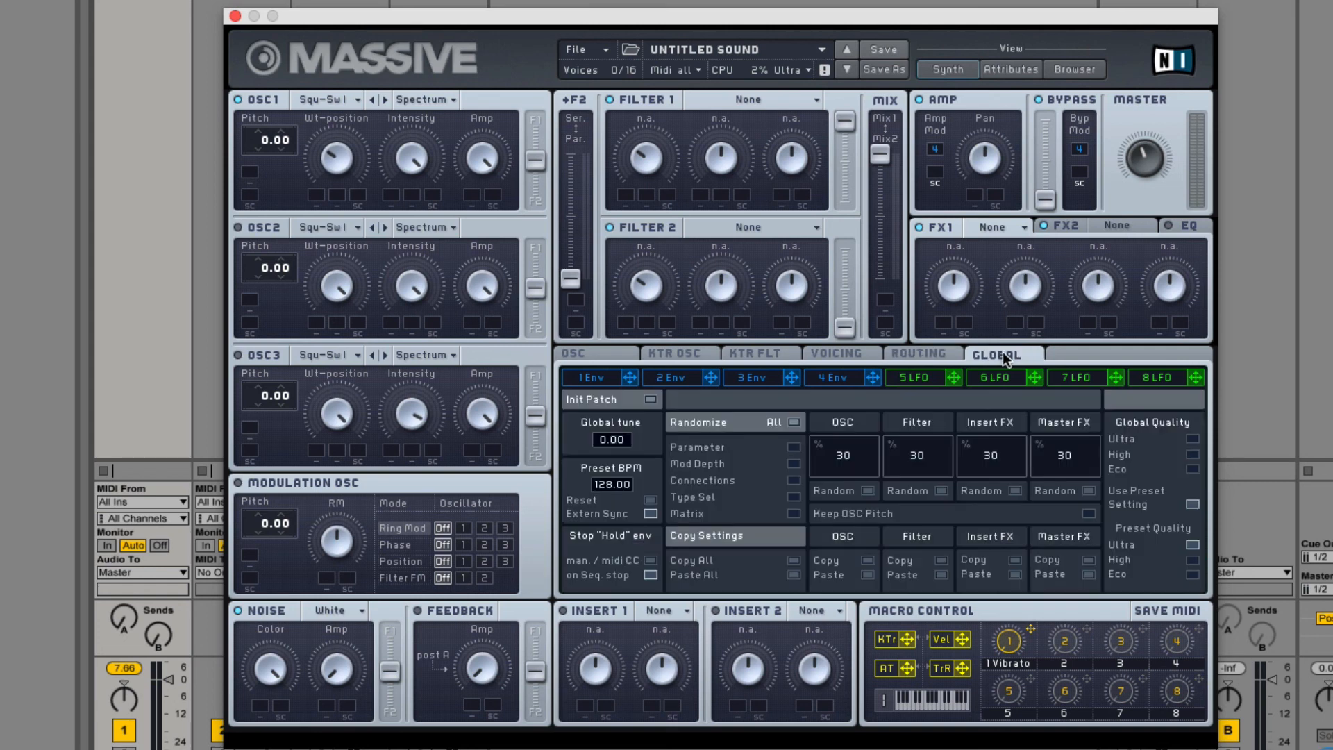
pyautogui.click(652, 399)
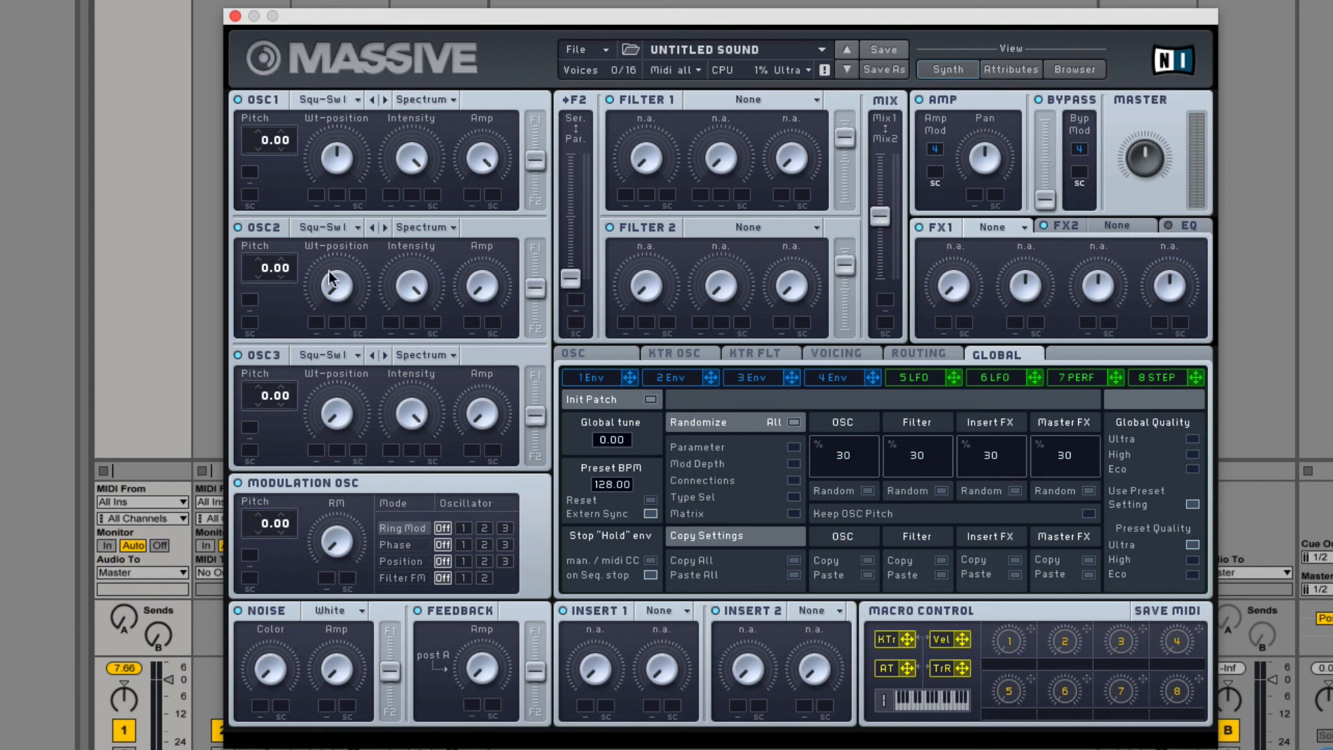
pyautogui.click(651, 514)
# Include Parameter, Mod Depth, Connections and Type Sel in the patch randomization.
pyautogui.click(792, 447)
pyautogui.click(794, 464)
pyautogui.click(793, 479)
pyautogui.click(794, 496)
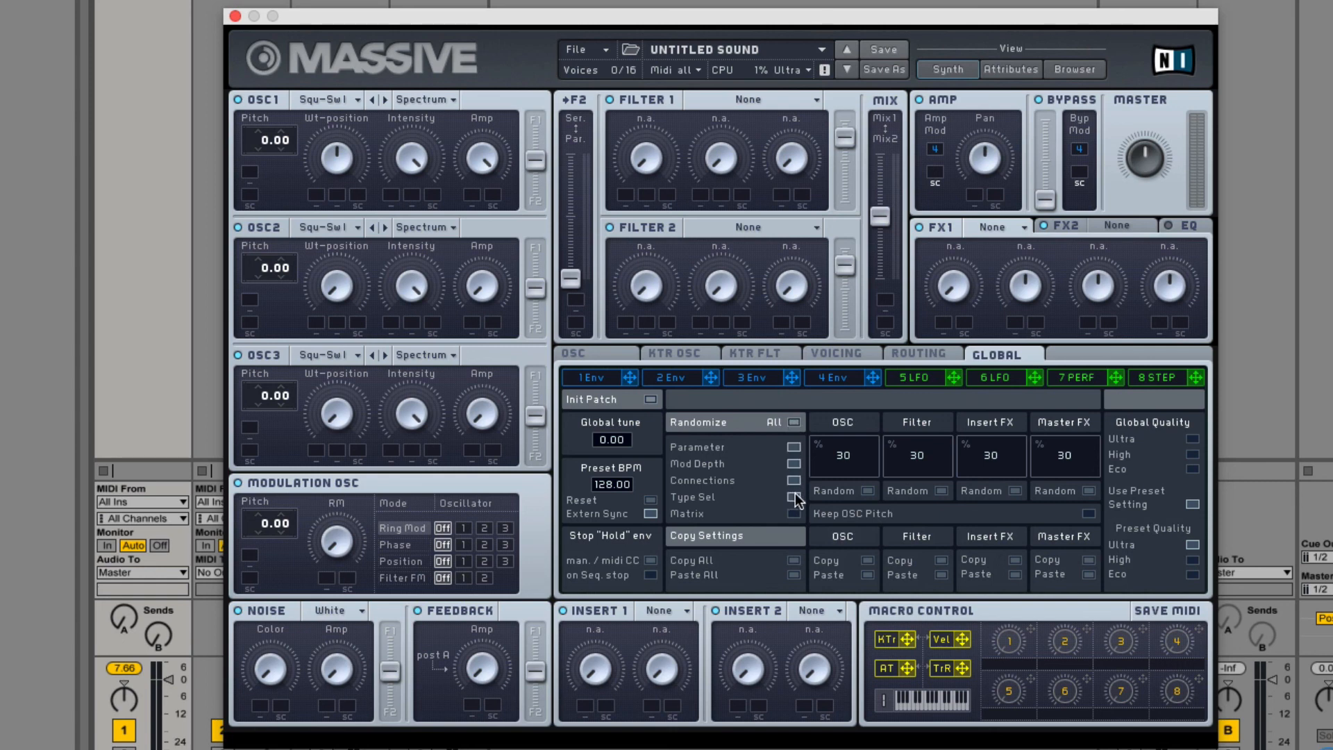
# Randomize the entire patch repeatedly to generate new random sounds.
pyautogui.click(799, 423)
pyautogui.click(797, 423)
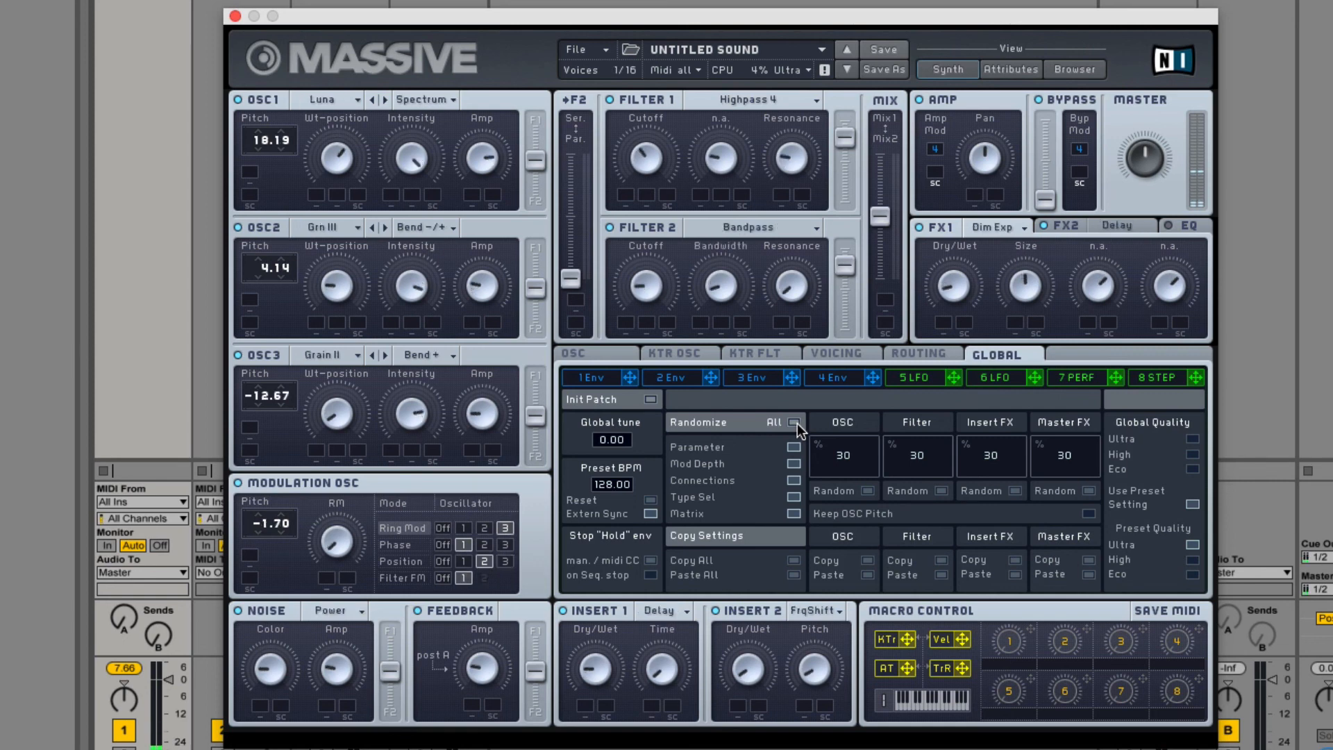
pyautogui.click(797, 423)
pyautogui.click(797, 423)
pyautogui.click(797, 423)
pyautogui.click(797, 423)
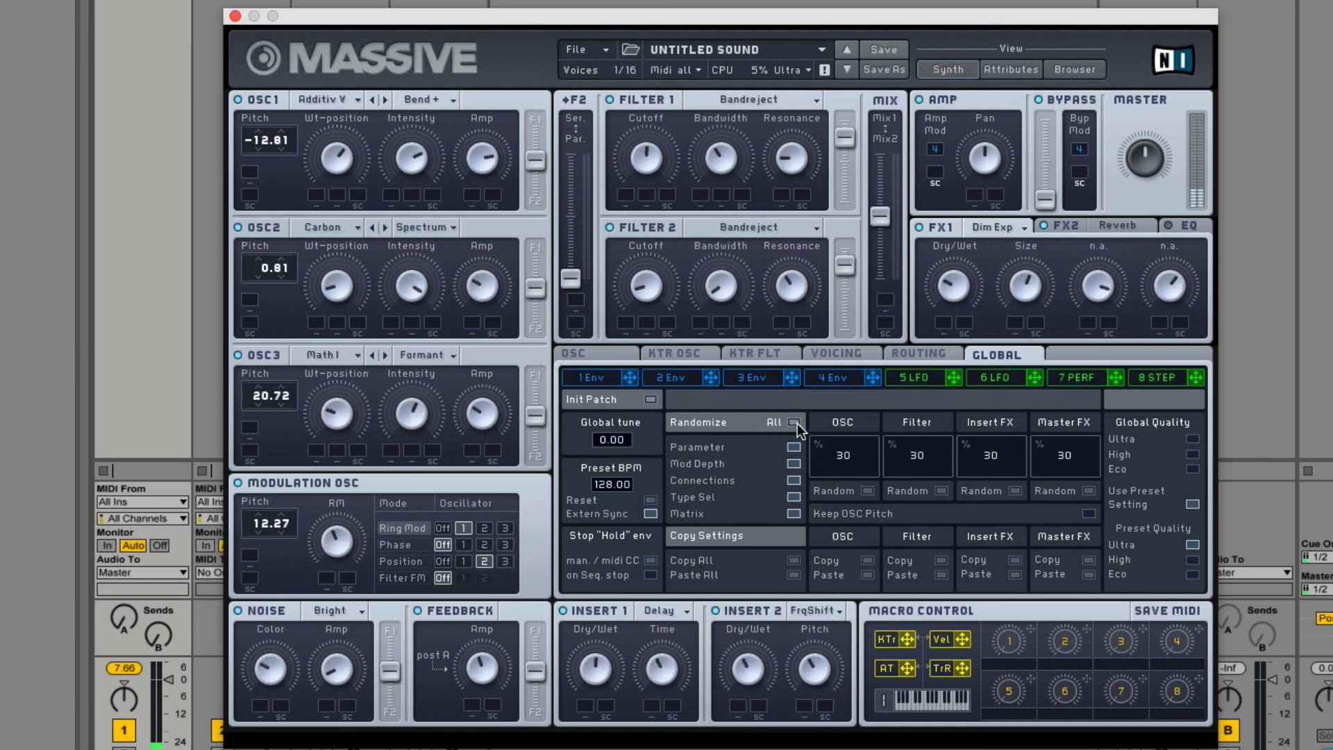
pyautogui.click(797, 423)
pyautogui.click(797, 423)
pyautogui.click(797, 423)
pyautogui.click(795, 426)
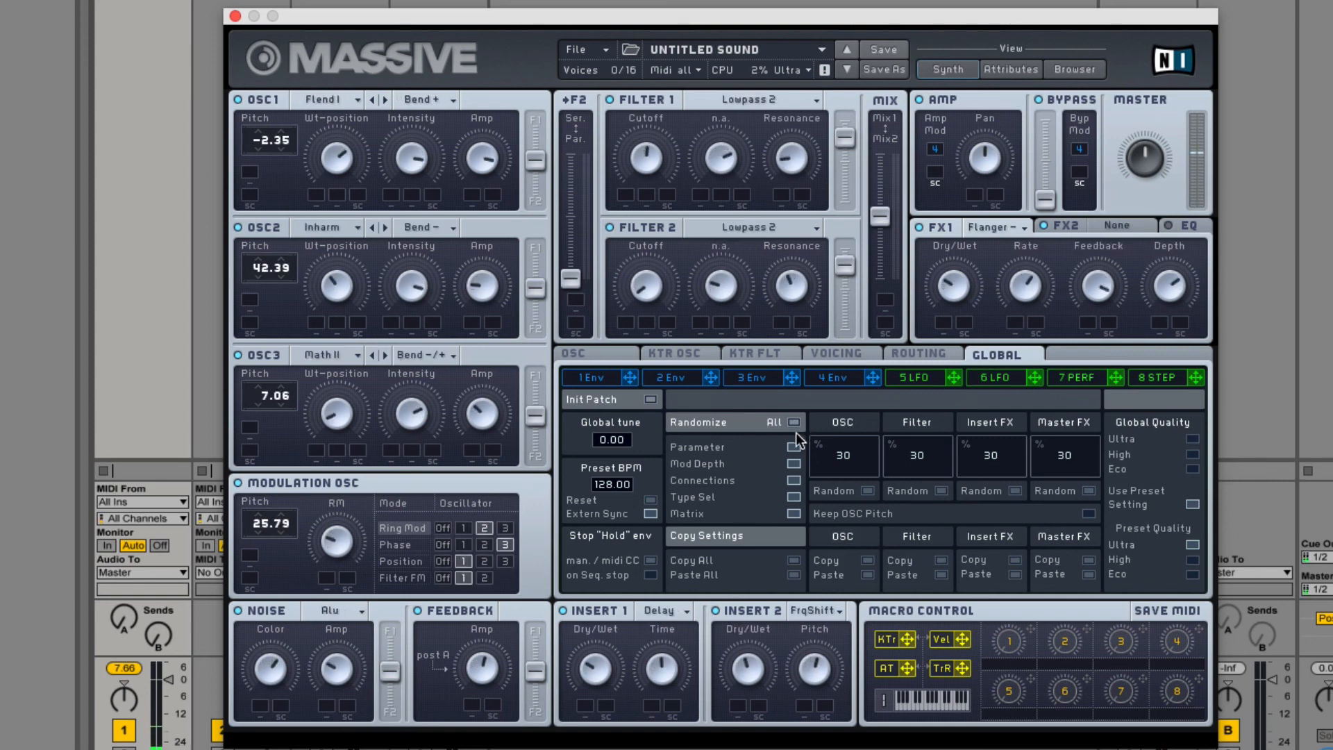
# Exclude Connections, Type Sel, Mod Depth and Parameter from the randomization, leaving only Matrix included.
pyautogui.click(790, 482)
pyautogui.click(791, 496)
pyautogui.click(792, 515)
pyautogui.click(792, 514)
pyautogui.click(792, 464)
pyautogui.click(794, 447)
# Copy and paste the complete patch settings, and copy the OSC section settings.
pyautogui.click(791, 560)
pyautogui.click(793, 574)
pyautogui.click(868, 560)
# Randomize the OSC section several times at 30 % with only Matrix included.
pyautogui.click(868, 491)
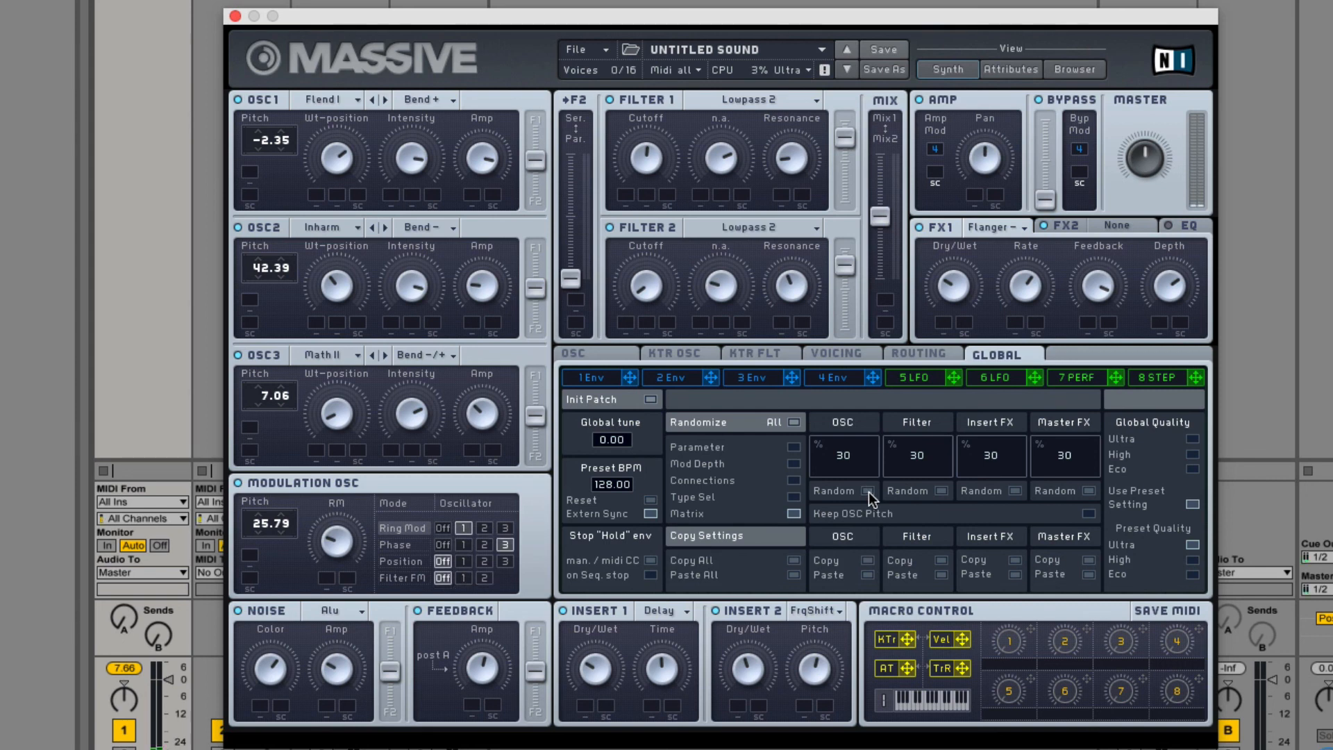
pyautogui.click(869, 491)
pyautogui.click(868, 492)
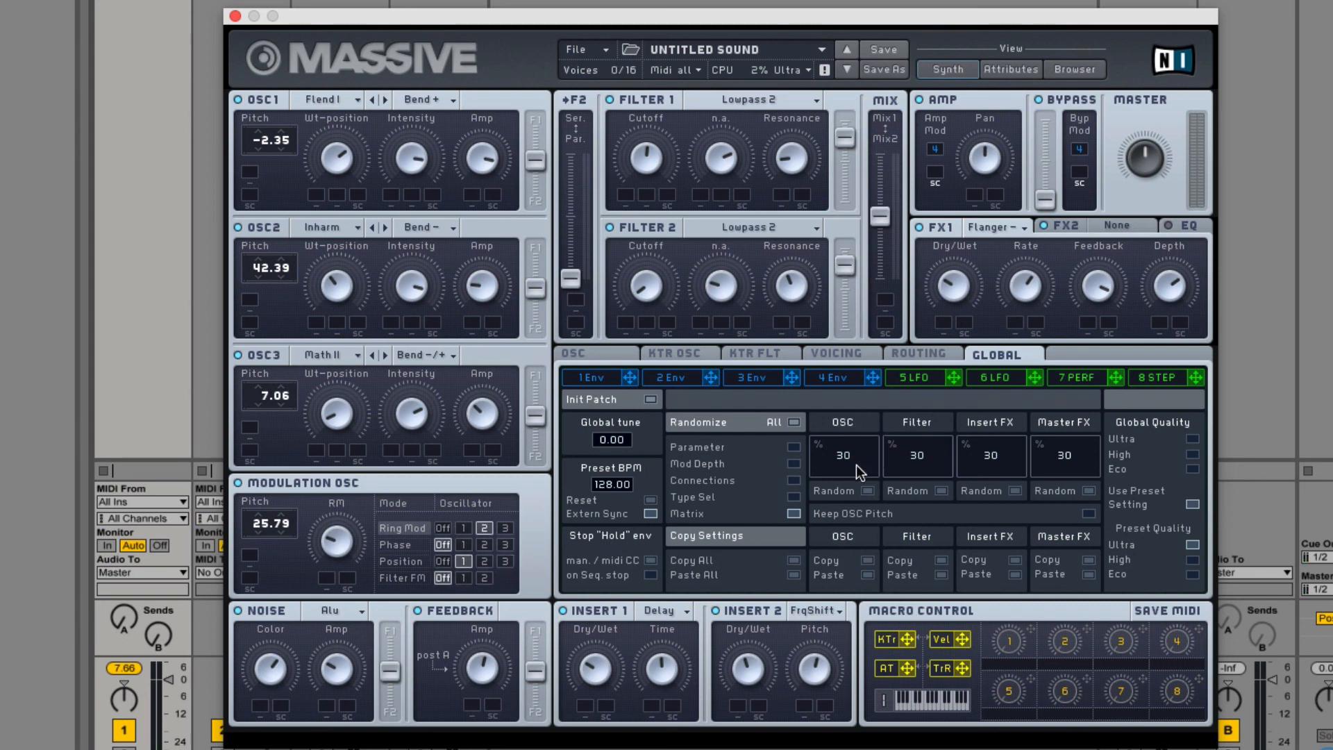
# Set the OSC randomization amount to 59 % and randomize the OSC section repeatedly.
pyautogui.moveTo(857, 464); pyautogui.dragTo(855, 330)
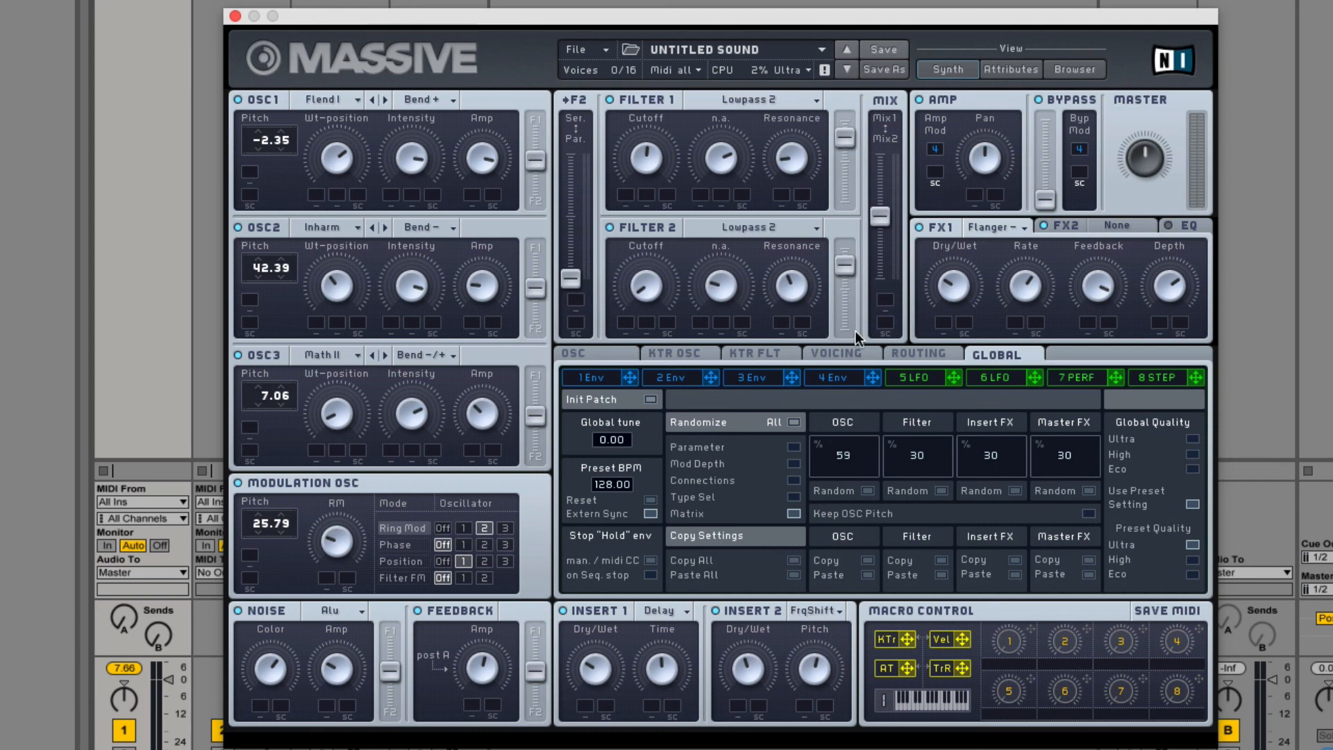
pyautogui.click(868, 492)
pyautogui.click(866, 491)
pyautogui.click(866, 491)
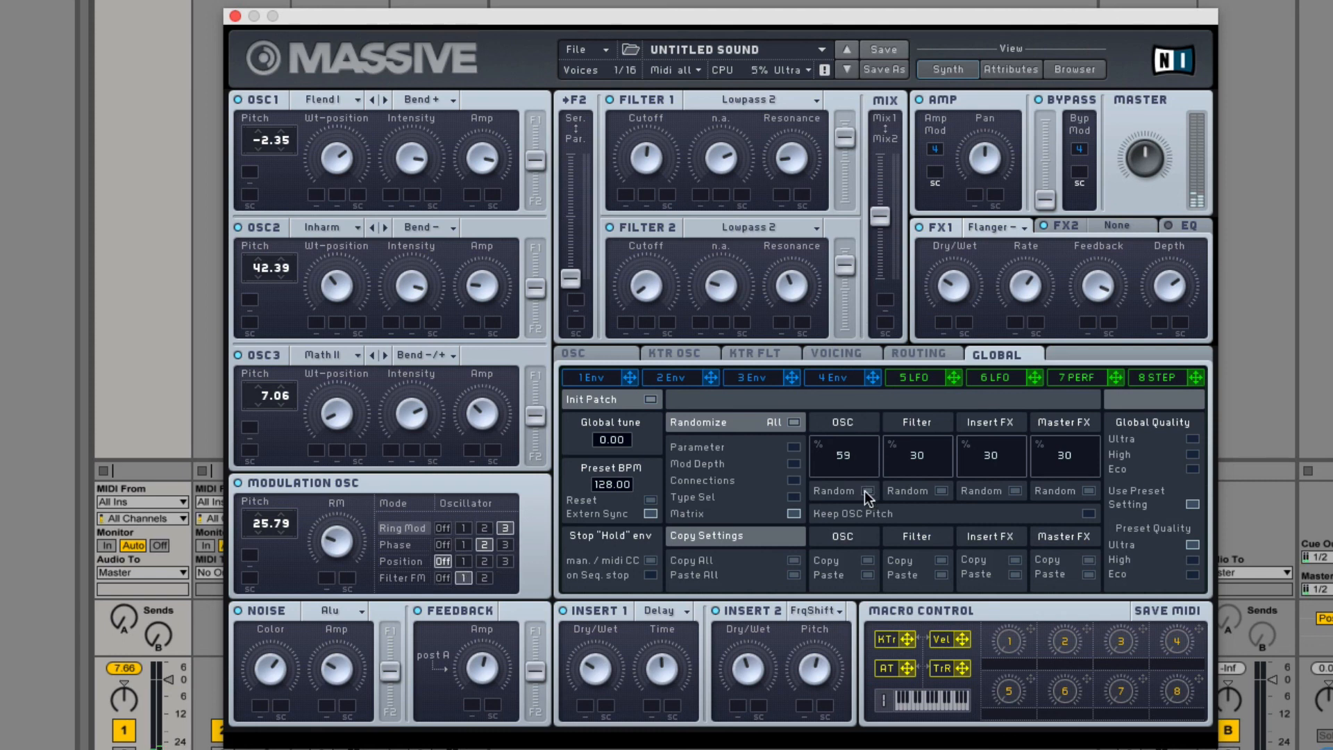
pyautogui.click(866, 491)
pyautogui.click(866, 491)
pyautogui.click(866, 491)
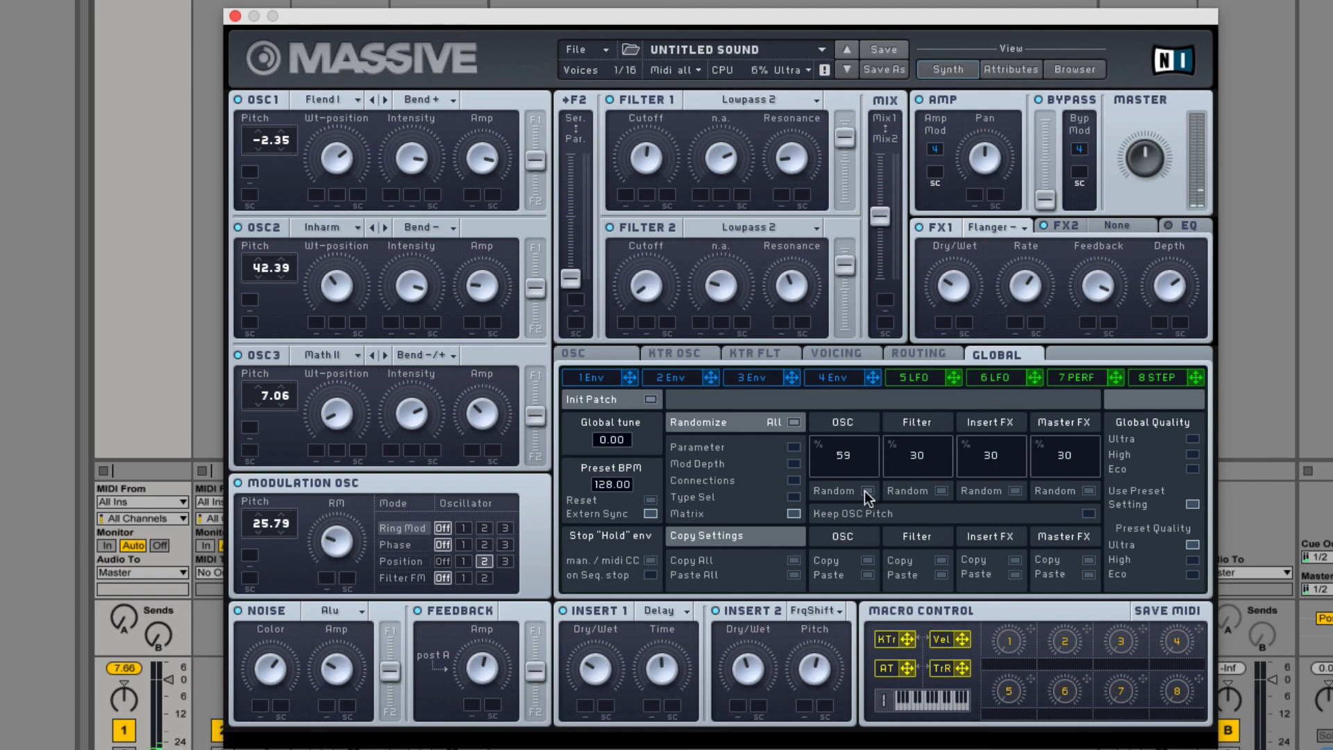
pyautogui.click(866, 491)
pyautogui.click(866, 491)
pyautogui.click(866, 491)
pyautogui.click(866, 491)
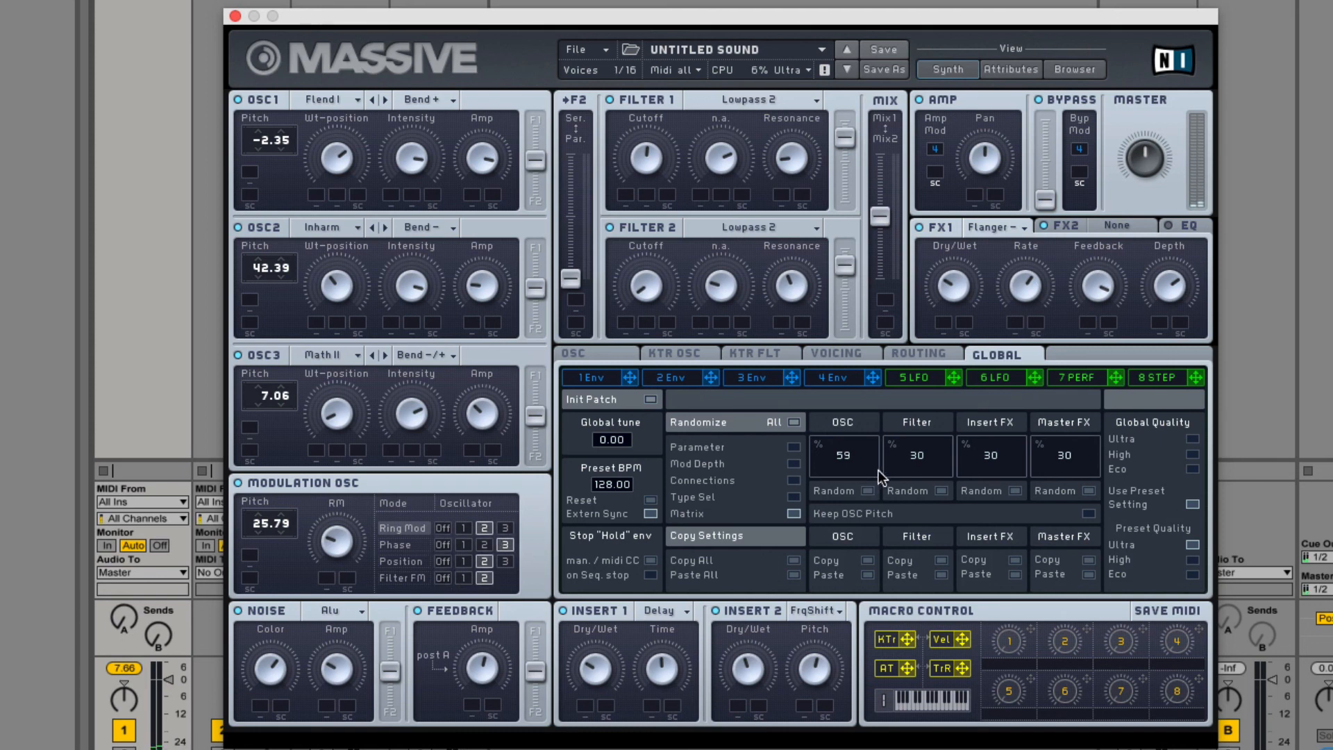
# Raise the Filter randomization amount and randomize the Filter section with only Matrix included.
pyautogui.moveTo(933, 414); pyautogui.dragTo(933, 399)
pyautogui.click(942, 490)
pyautogui.click(942, 491)
pyautogui.moveTo(934, 469); pyautogui.dragTo(930, 396)
pyautogui.click(942, 491)
# Include Type Sel, Connections, Mod Depth and Parameter in the randomization again.
pyautogui.click(793, 498)
pyautogui.click(793, 480)
pyautogui.click(794, 464)
pyautogui.click(794, 448)
# Randomize the Filter section repeatedly, with its randomization amount set to 62 %.
pyautogui.click(942, 491)
pyautogui.moveTo(919, 469); pyautogui.dragTo(918, 444)
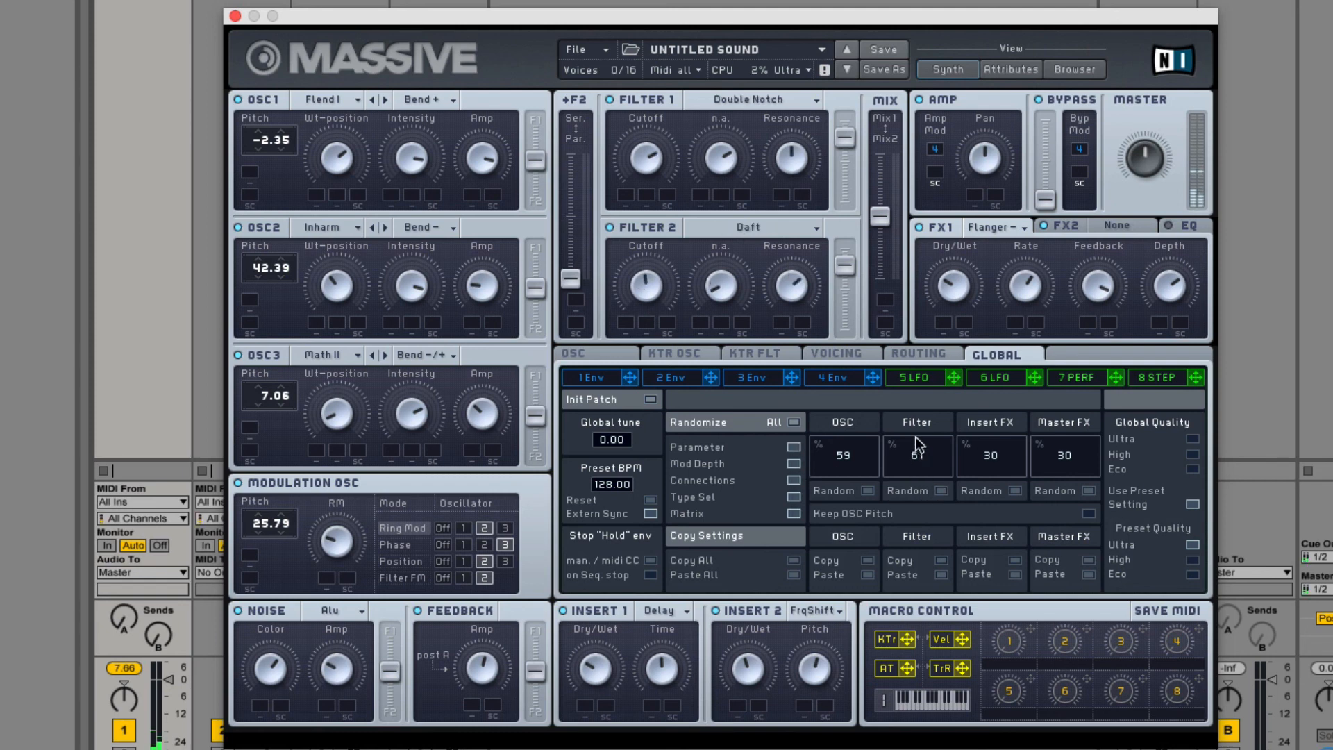
pyautogui.click(942, 491)
pyautogui.click(943, 491)
pyautogui.click(942, 492)
pyautogui.click(942, 491)
pyautogui.click(943, 491)
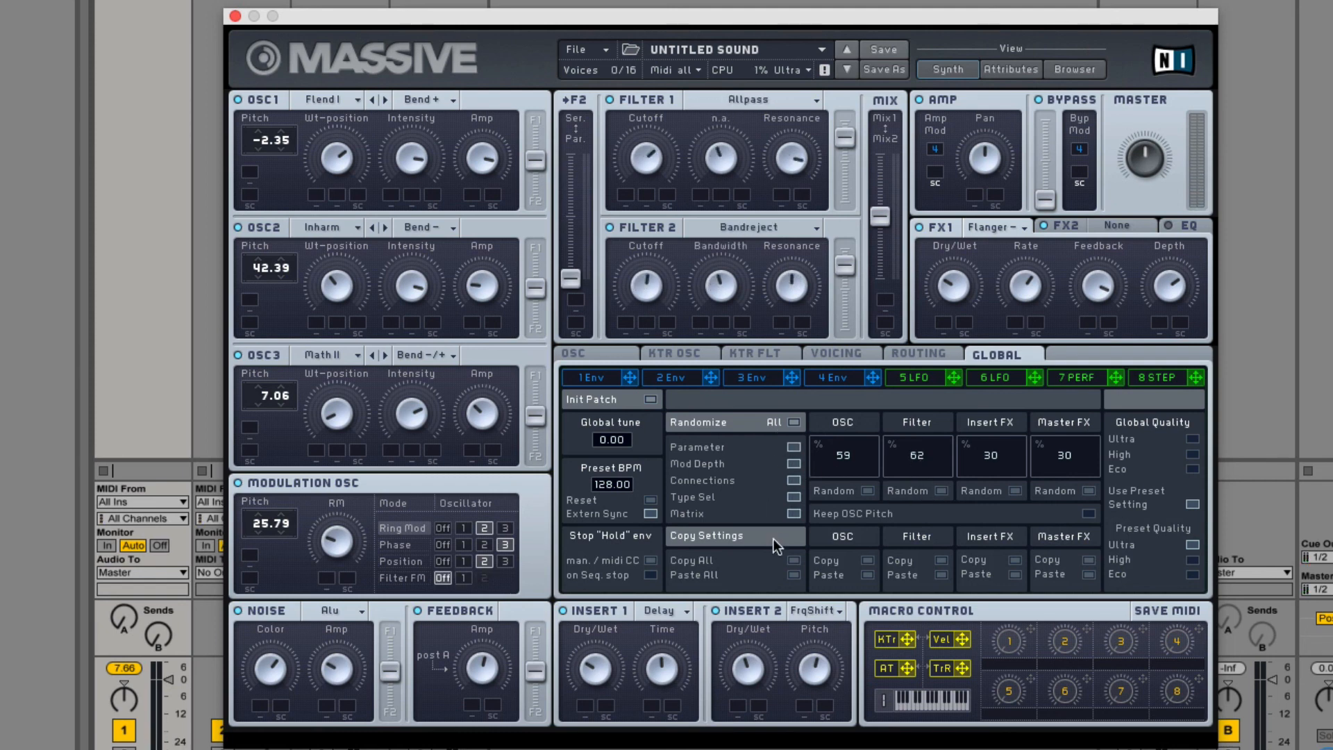
# Set the Insert FX randomization amount to 46 % and randomize the insert effects repeatedly.
pyautogui.moveTo(984, 453); pyautogui.dragTo(987, 402)
pyautogui.click(1014, 491)
pyautogui.click(1015, 491)
pyautogui.click(1014, 491)
pyautogui.click(1015, 491)
pyautogui.click(1015, 491)
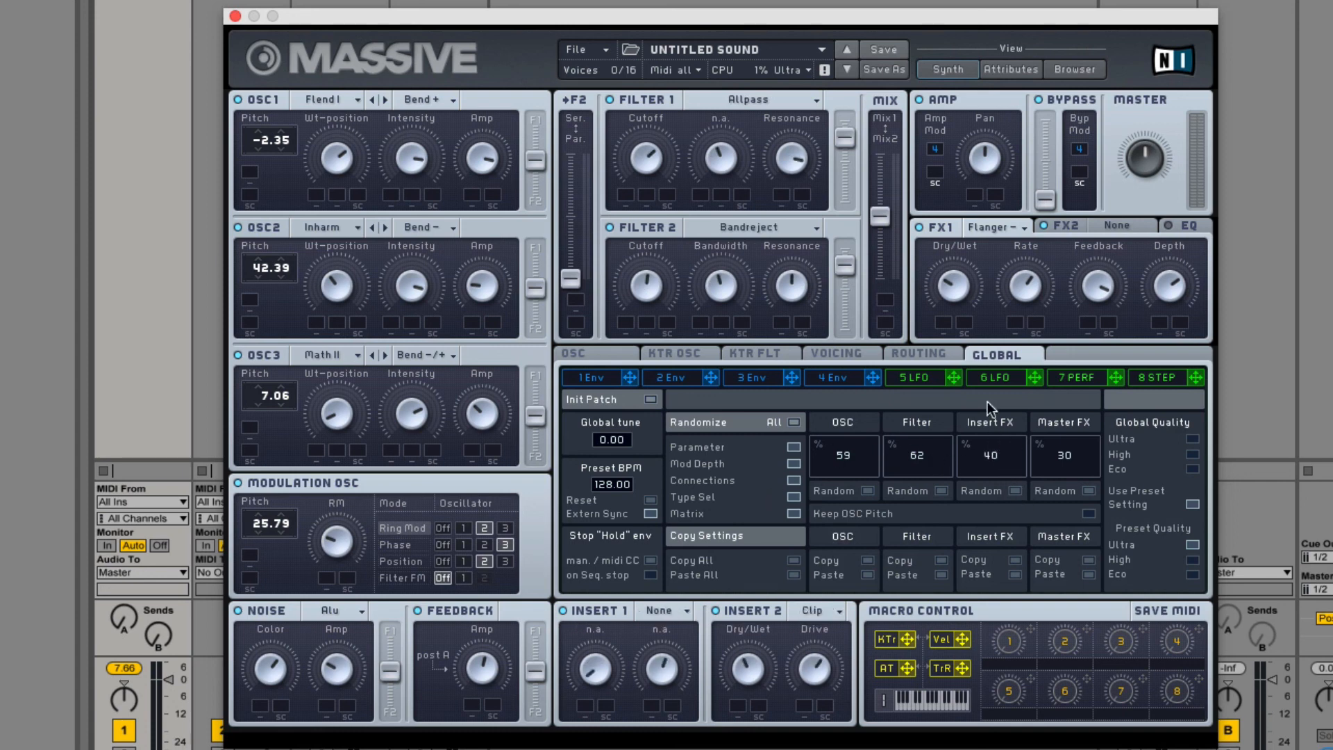
pyautogui.click(1015, 491)
# Randomize the Master FX section and adjust its randomization amount.
pyautogui.click(1088, 493)
pyautogui.click(1088, 493)
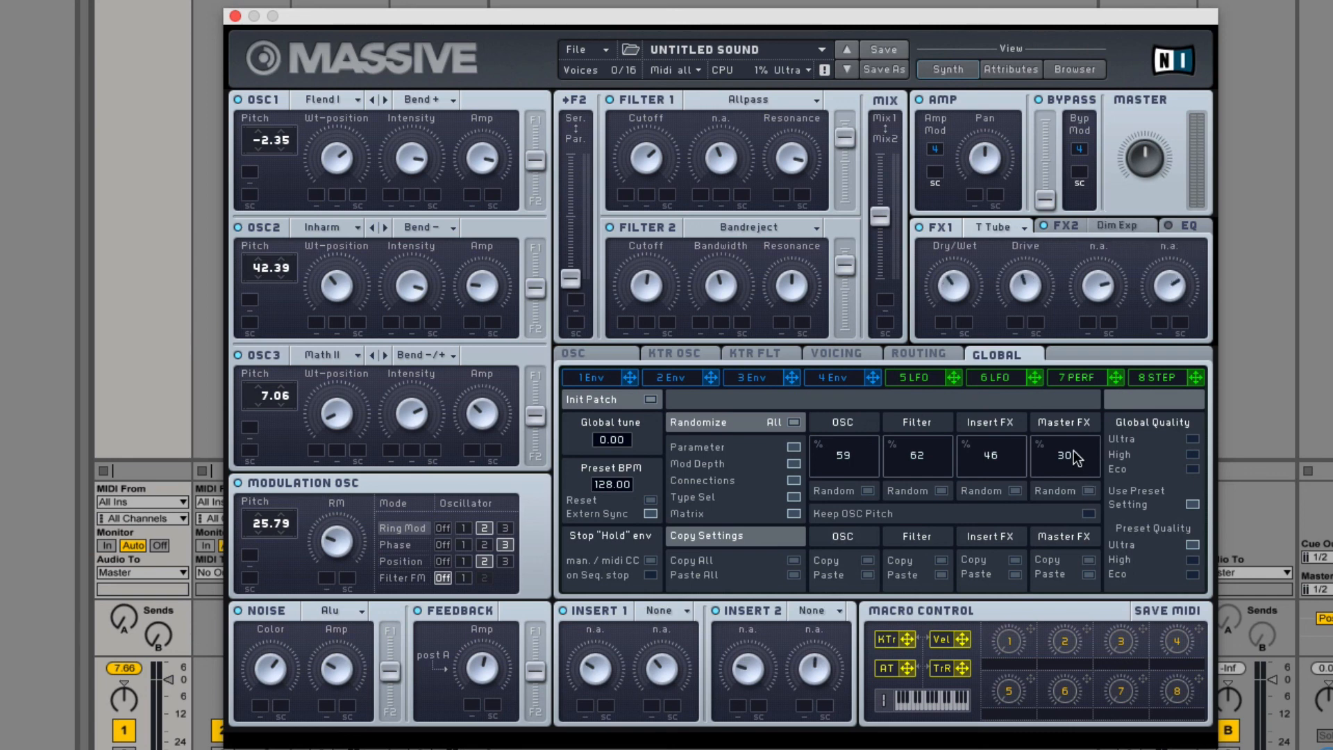
pyautogui.moveTo(1088, 473); pyautogui.dragTo(1093, 462)
# Toggle the man. / midi CC option for stopping "Hold" envelopes and open the voicing settings.
pyautogui.click(650, 560)
pyautogui.click(839, 355)
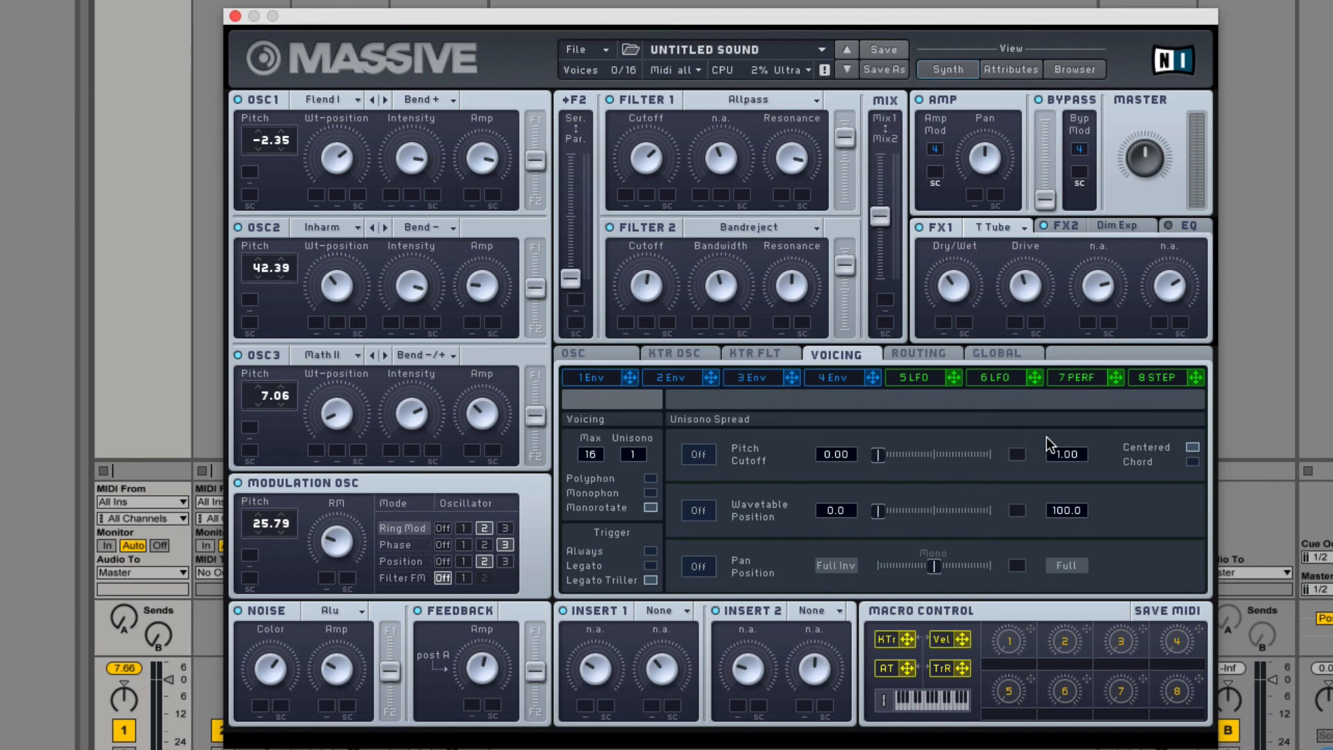